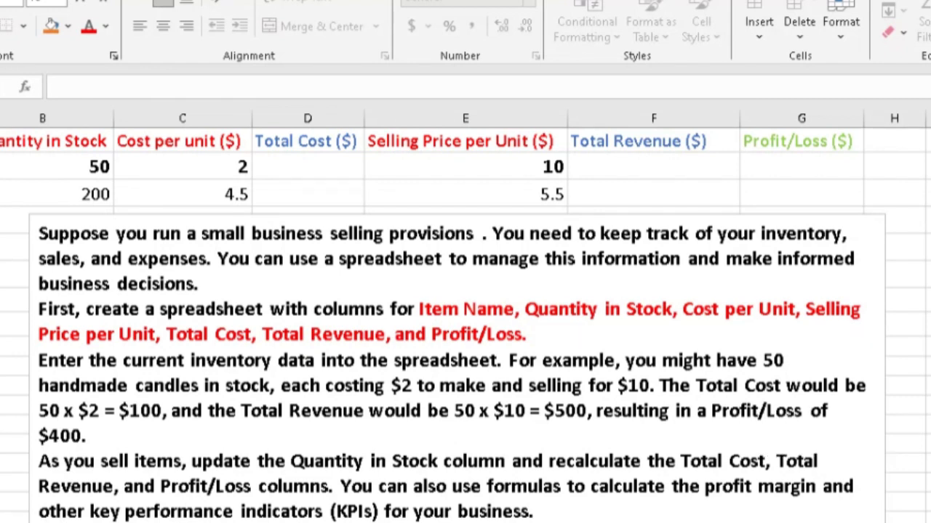
left_click(456, 373)
left_click(1, 141)
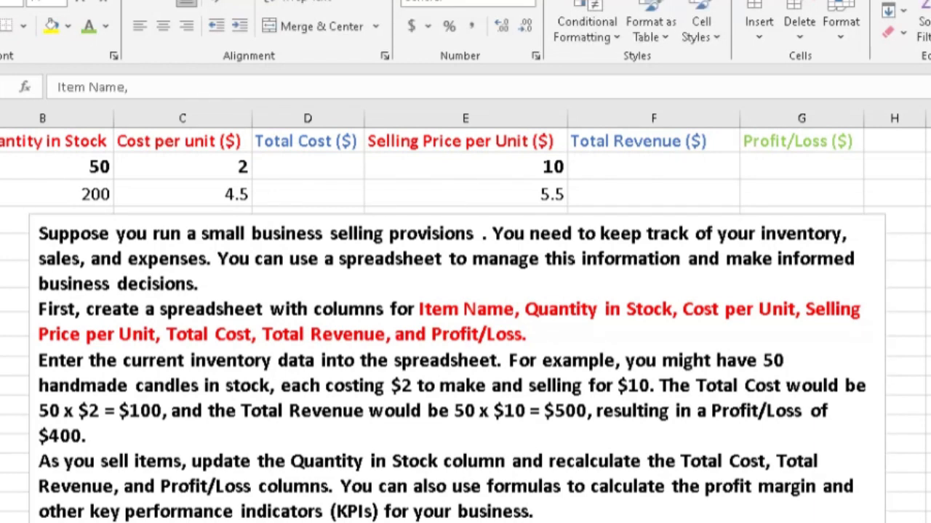
left_click(2, 167)
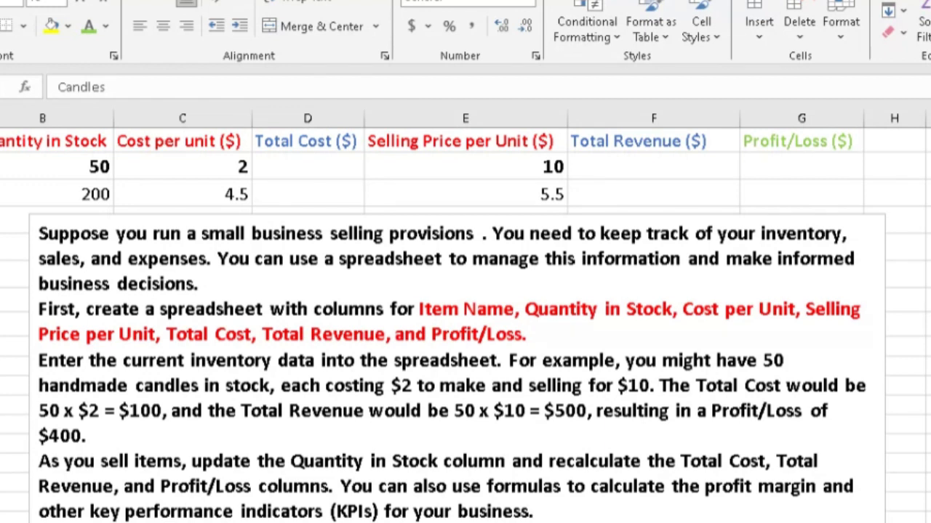
left_click(1, 141)
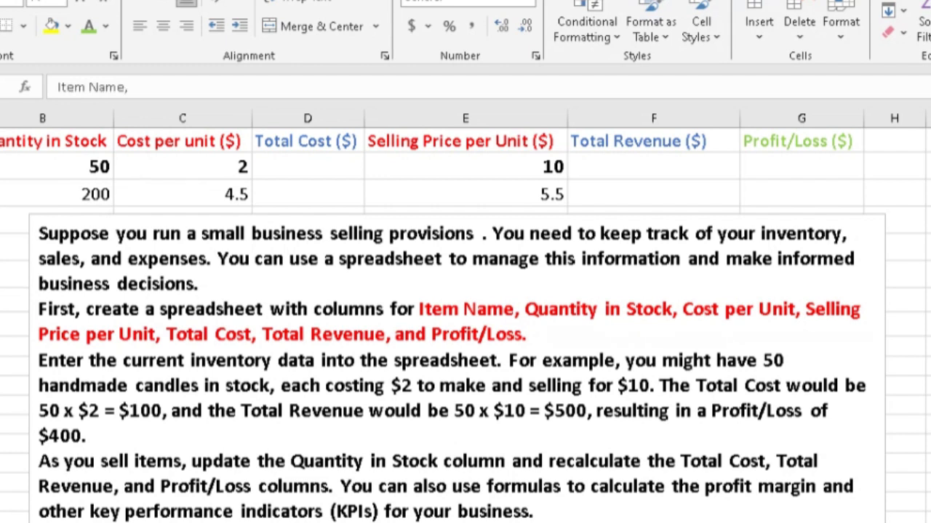
type("a")
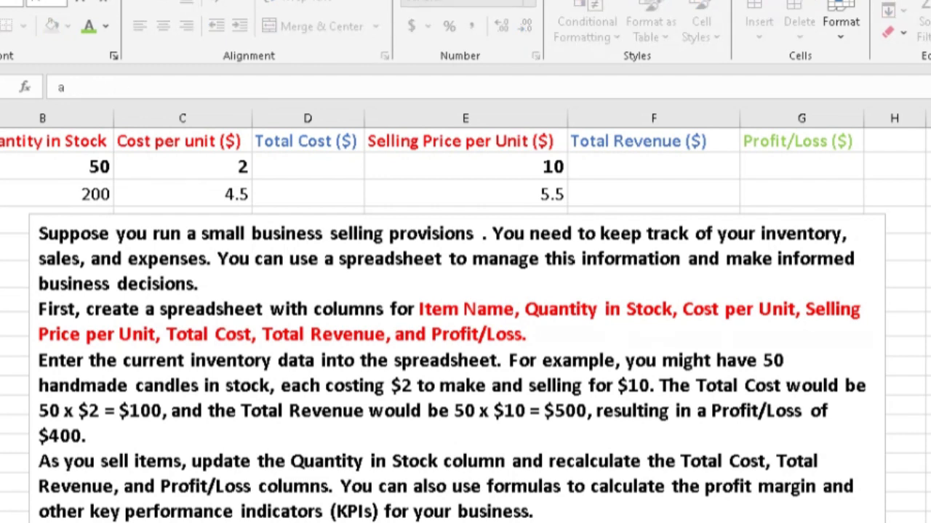
key("Escape")
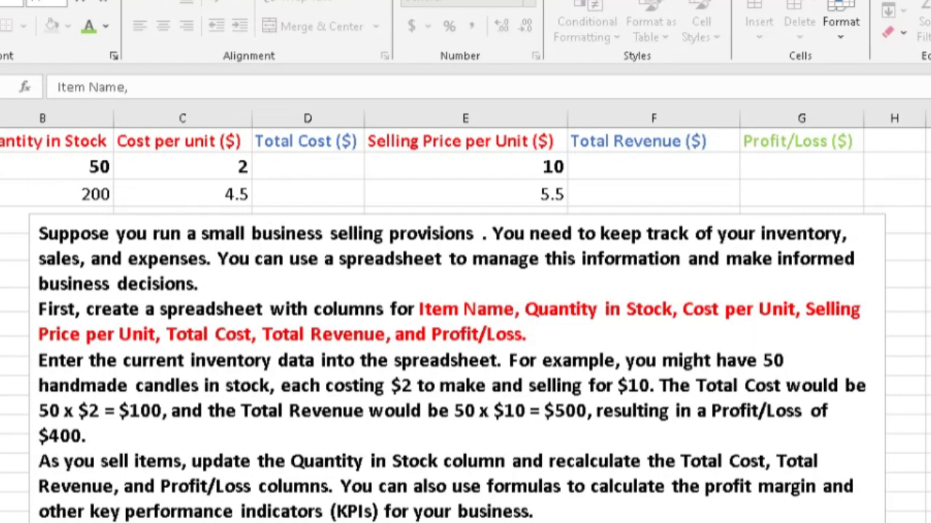
left_click(31, 145)
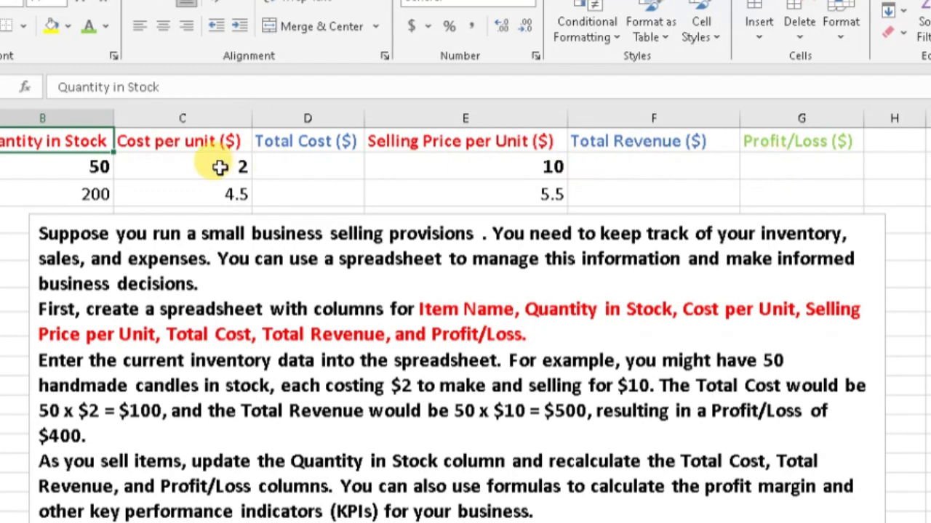
Calculate the Total Cost for Candles in D2 by multiplying quantity by cost per unit with =B2*C2
left_click(282, 168)
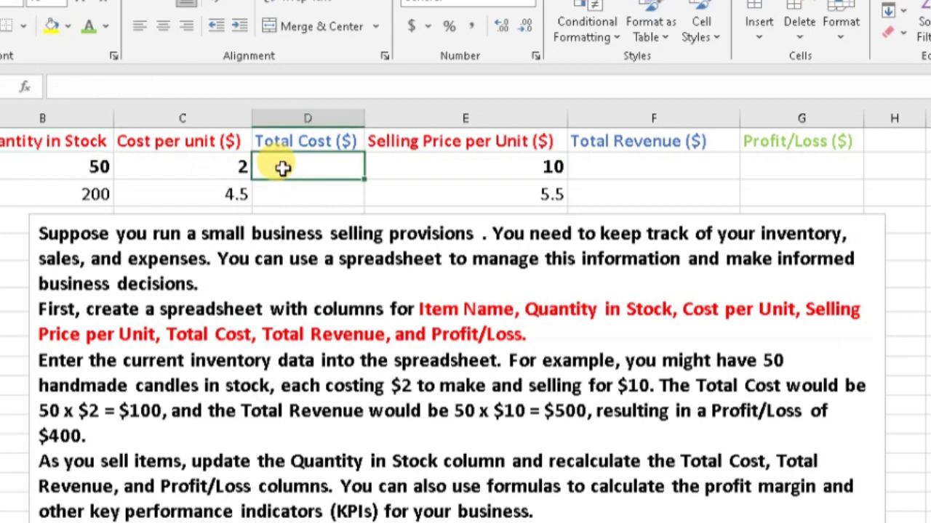
left_click(300, 245)
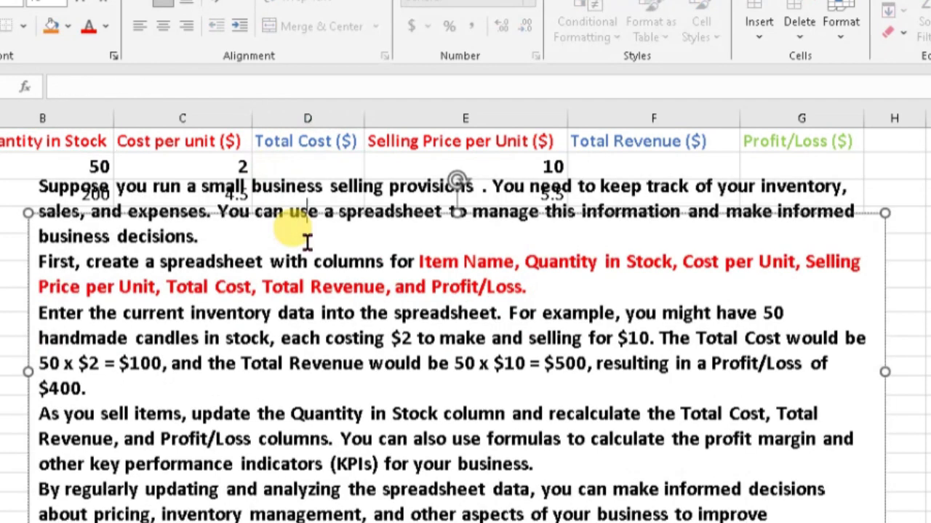
left_click(301, 166)
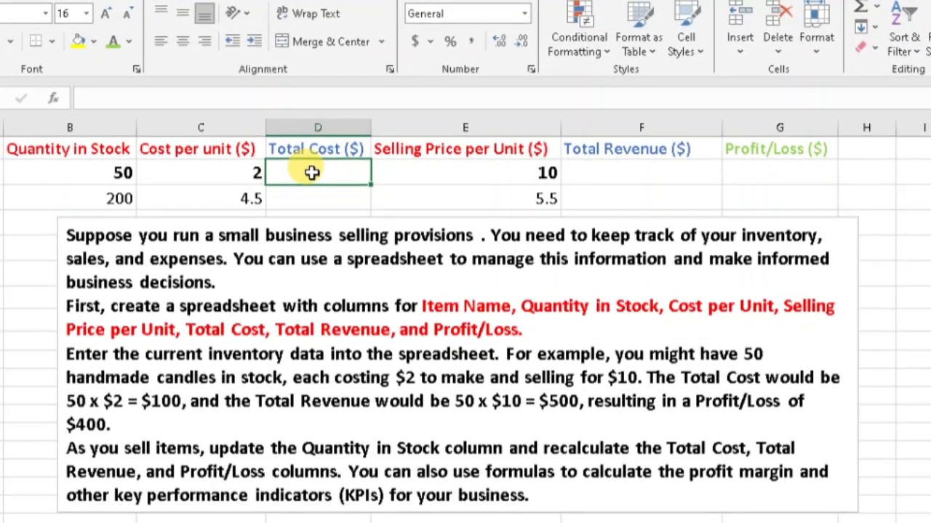
double_click(312, 172)
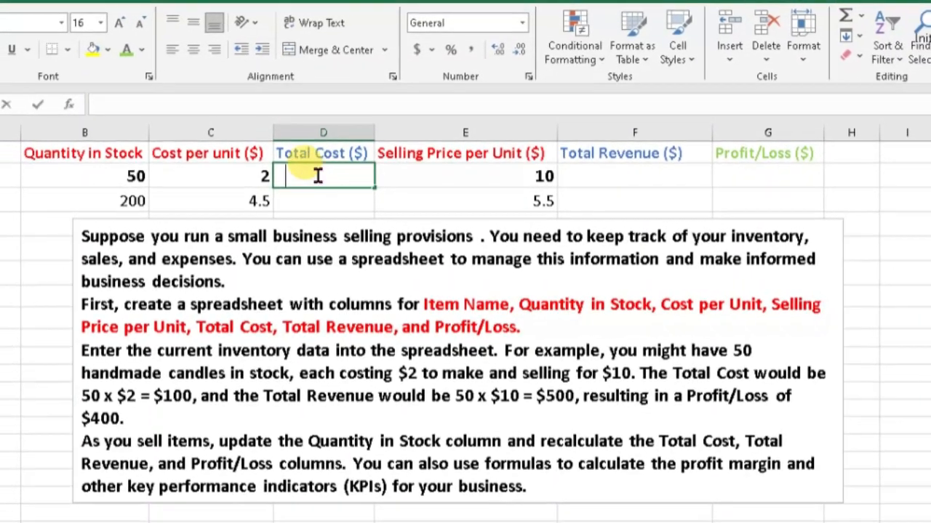
type("=")
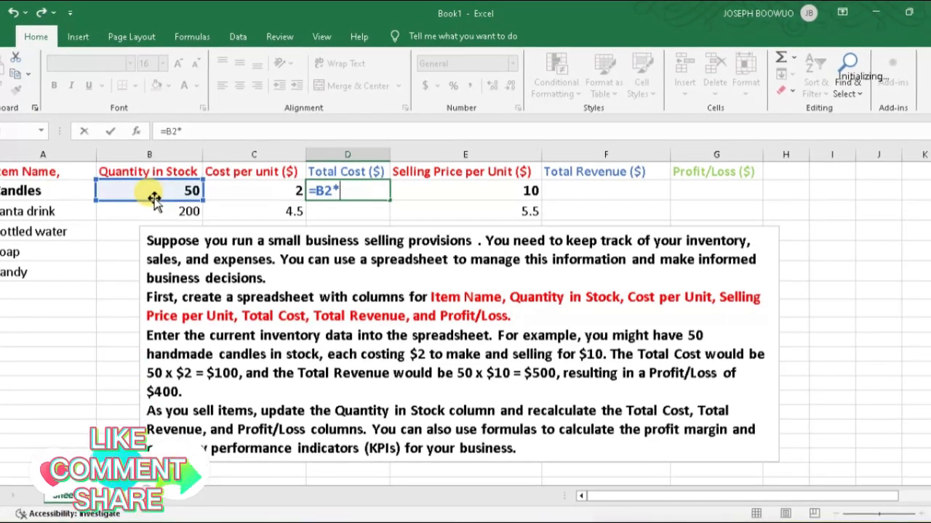
left_click(270, 188)
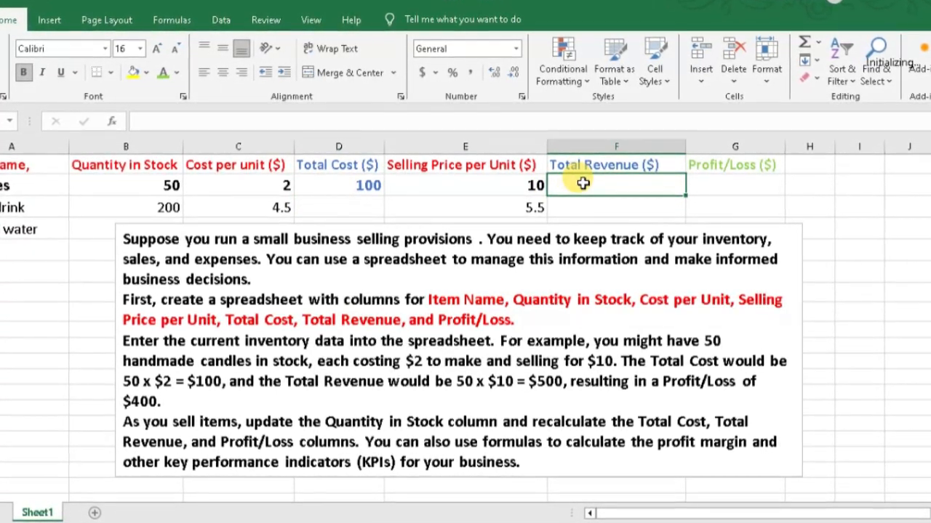
Calculate the Total Revenue for Candles in F2 by multiplying quantity by selling price with =B2*E2
type("=")
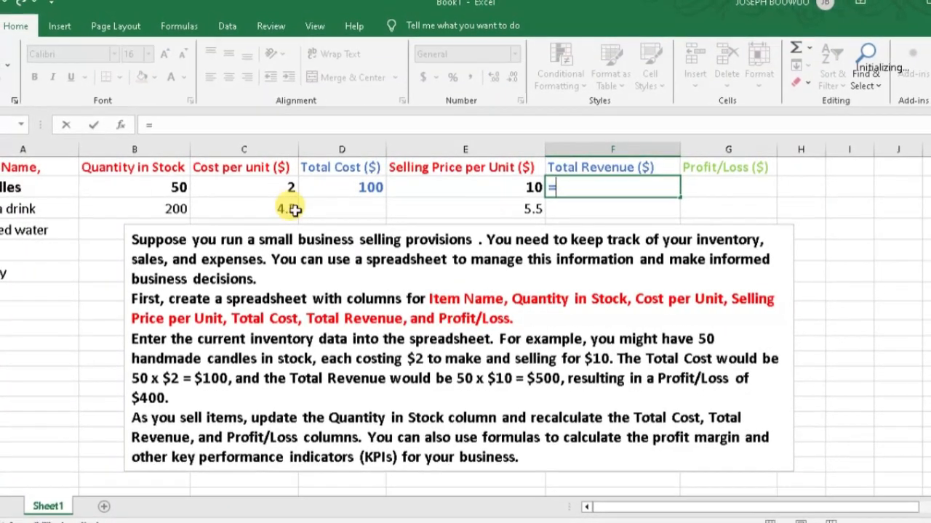
left_click(135, 193)
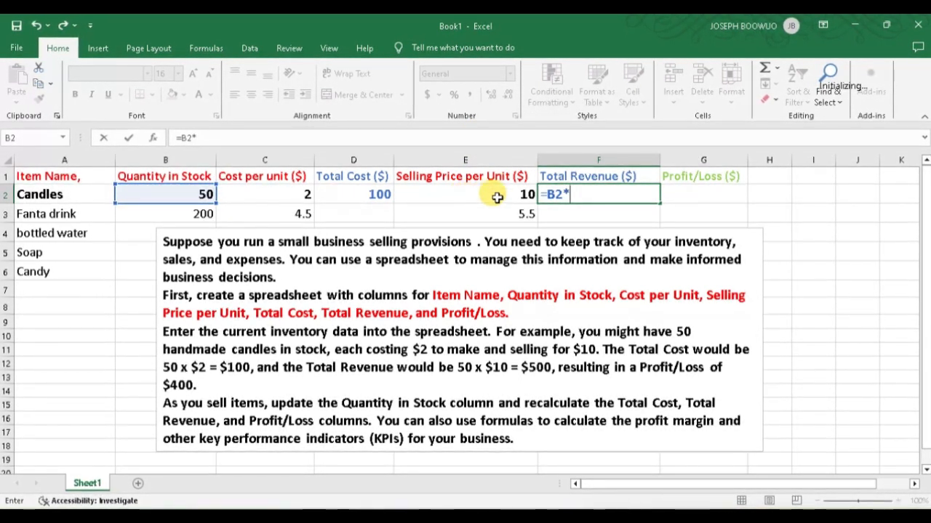
left_click(493, 195)
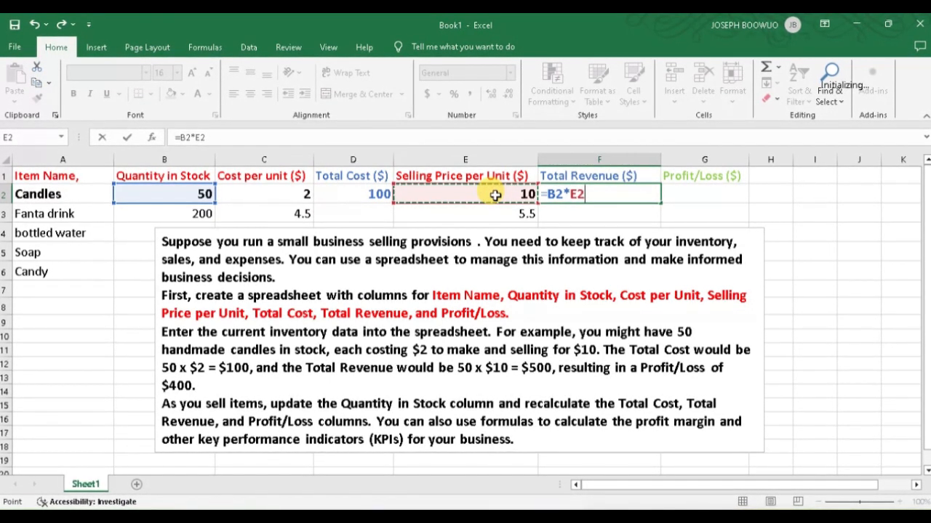
key("Return")
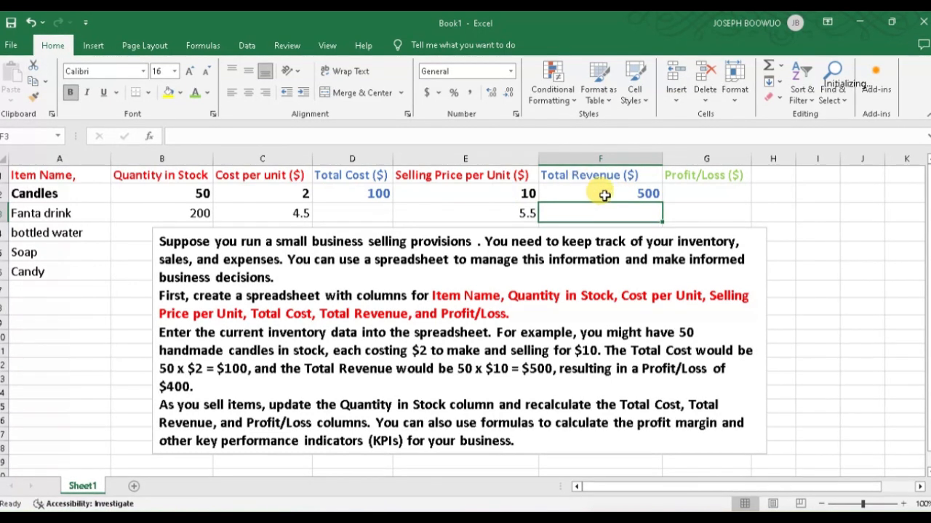
Calculate the Profit/Loss for Candles in G2 by subtracting total cost from total revenue with =F2-D2
left_click(697, 190)
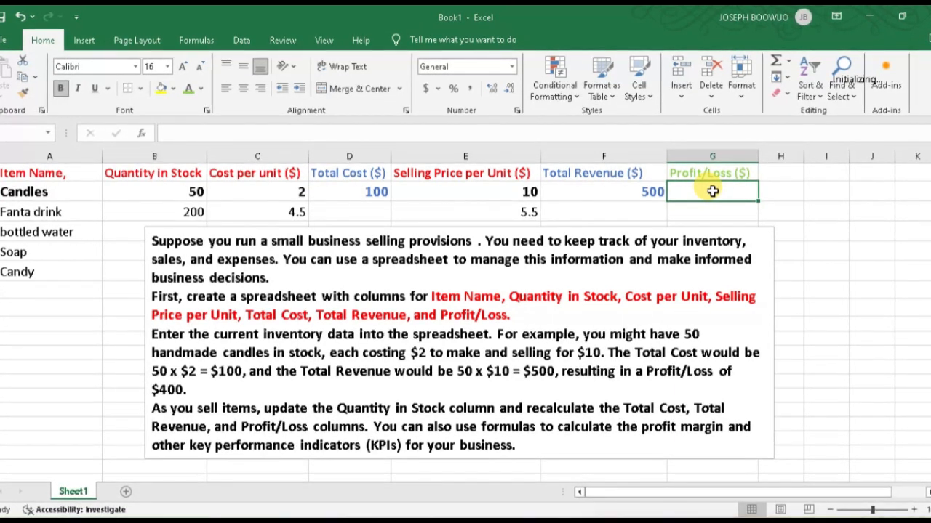
type("=")
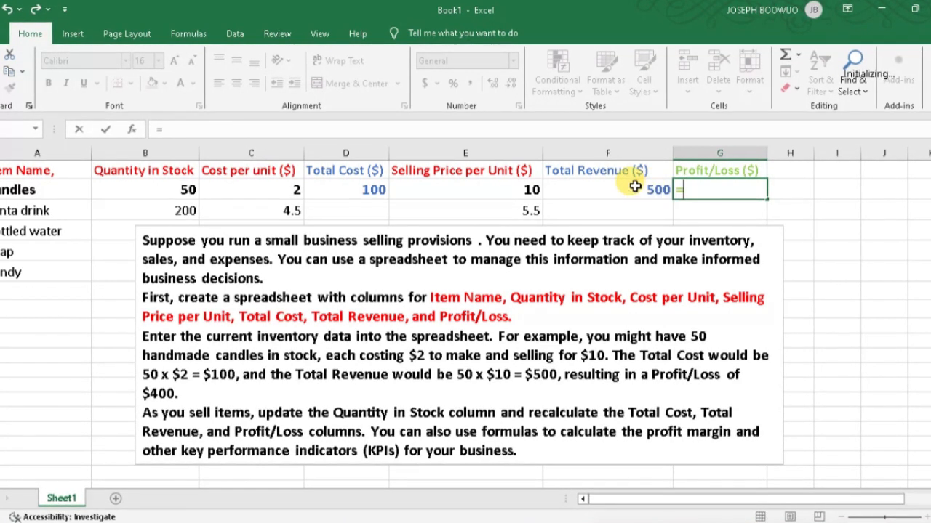
left_click(596, 189)
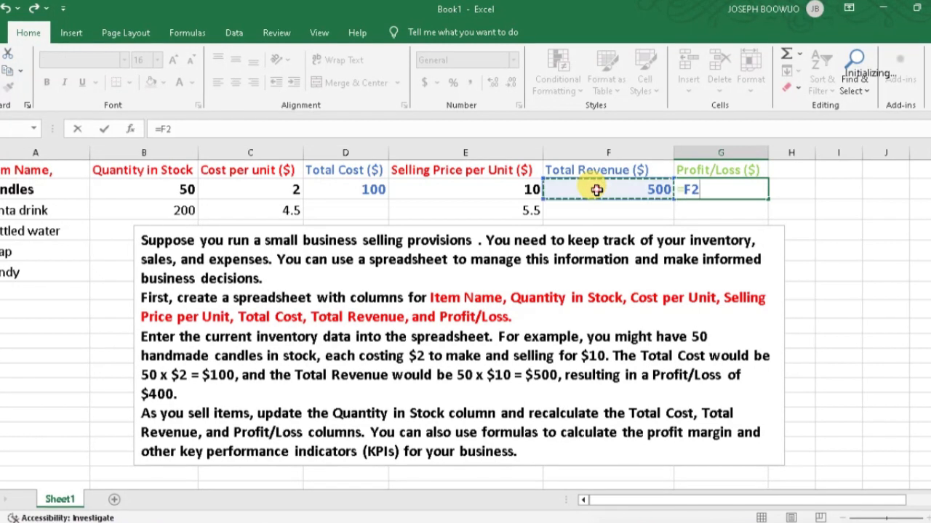
type("-")
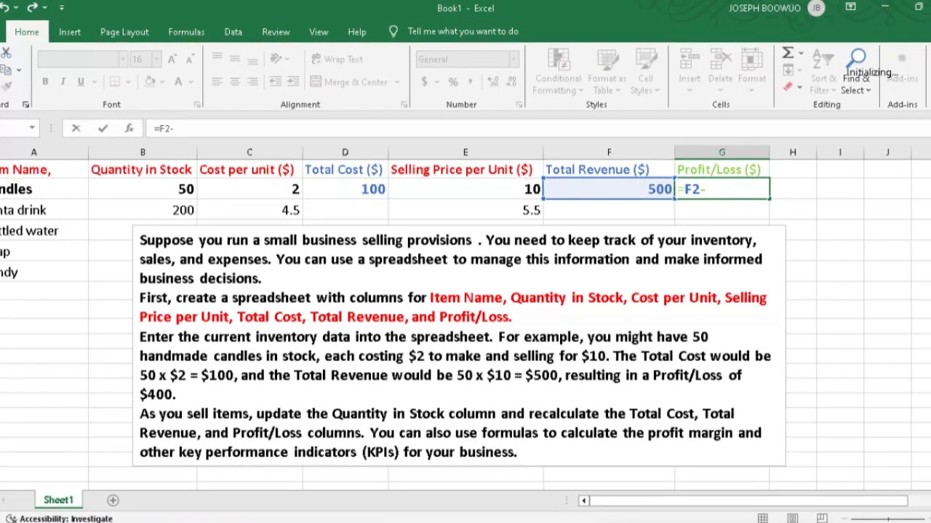
left_click(363, 190)
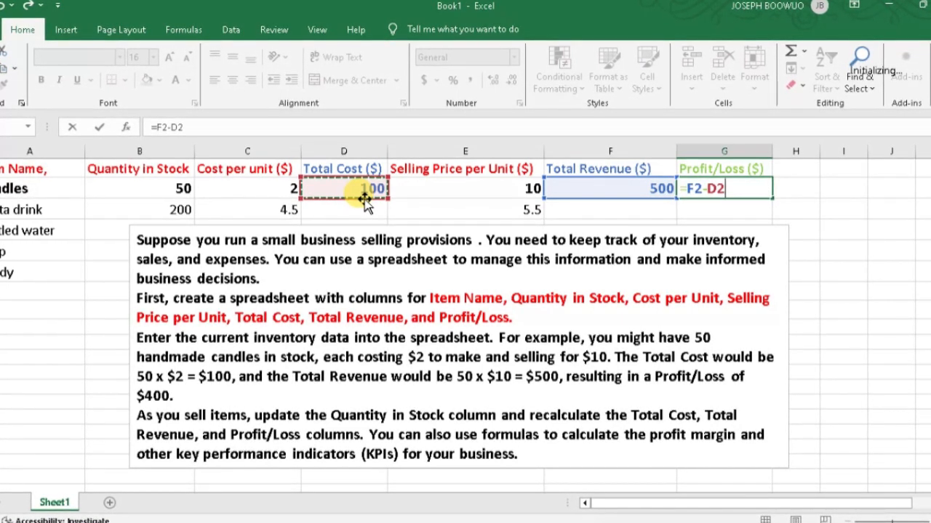
key("Return")
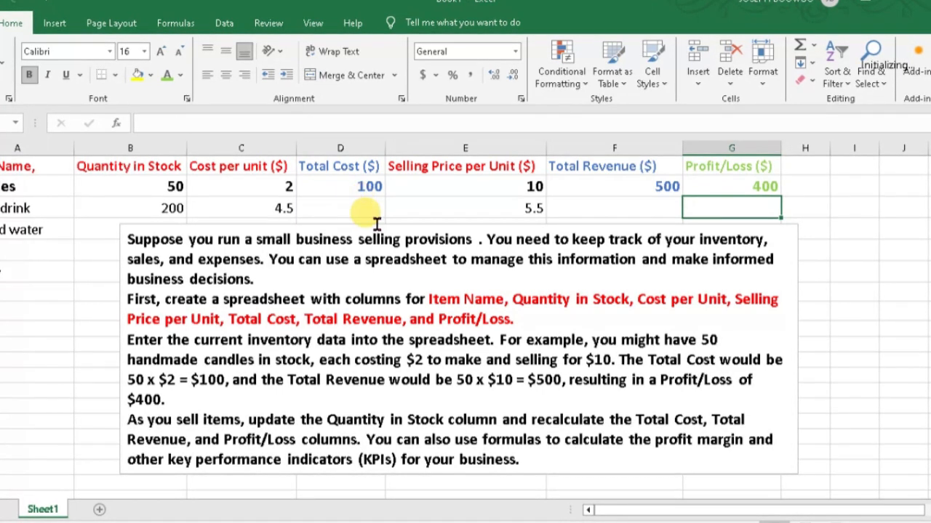
Move the instruction text box clear below the inventory rows and fill the Total Cost formula from D2 down to D6
left_click(401, 225)
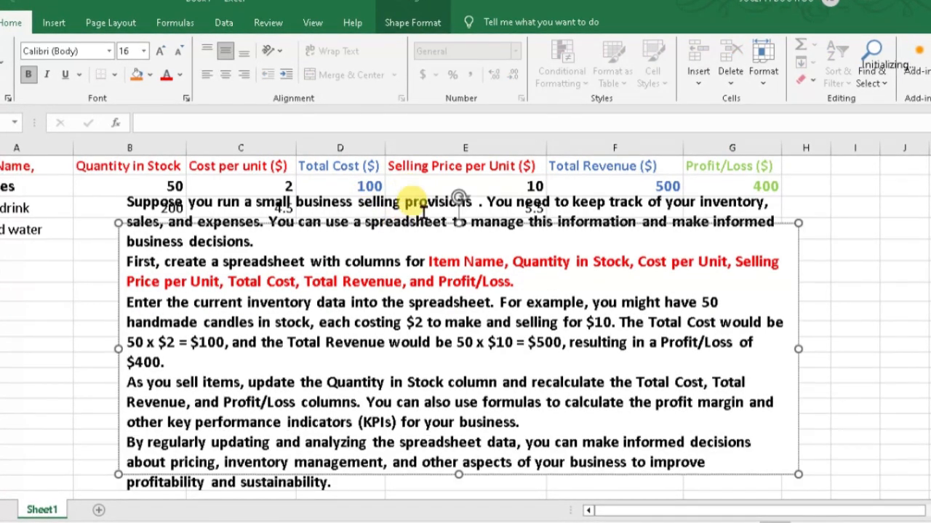
left_click_drag(426, 223, 417, 443)
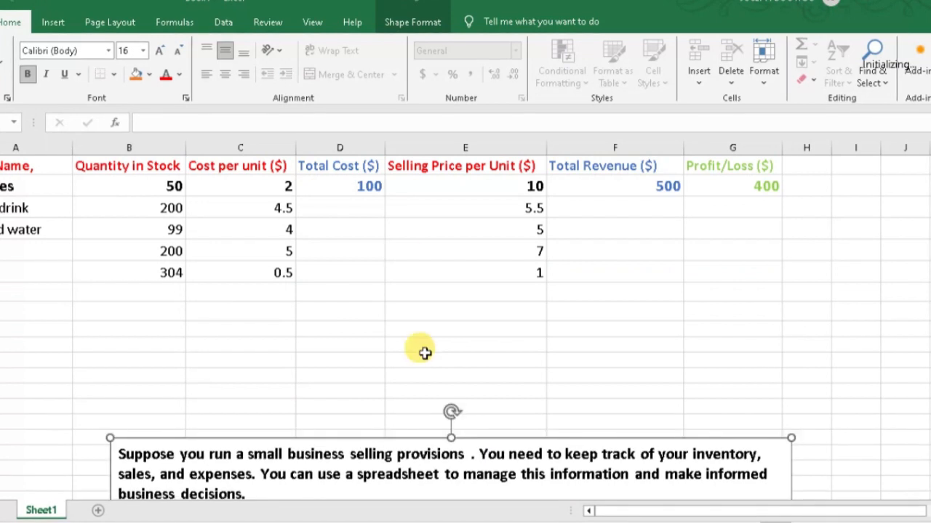
left_click(355, 185)
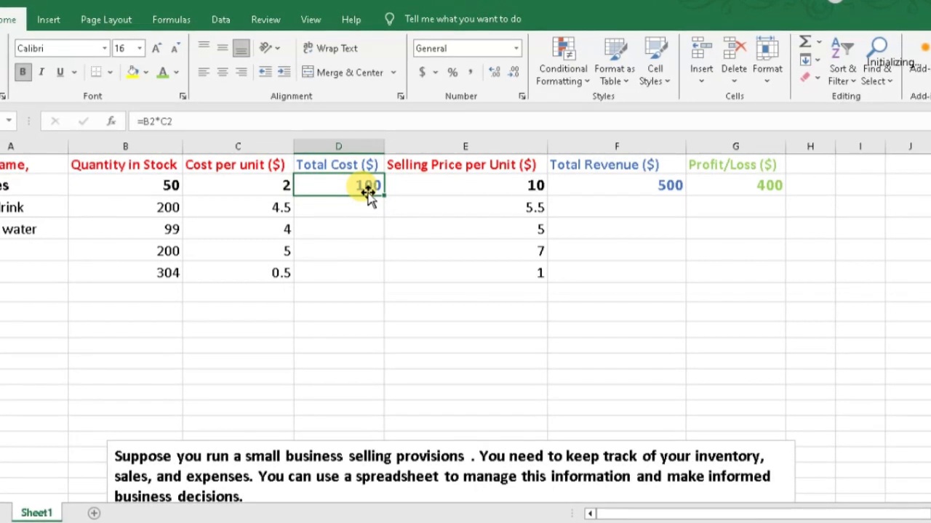
mouse_move(368, 192)
left_mouse_down()
mouse_move(358, 275)
mouse_move(358, 187)
left_mouse_up()
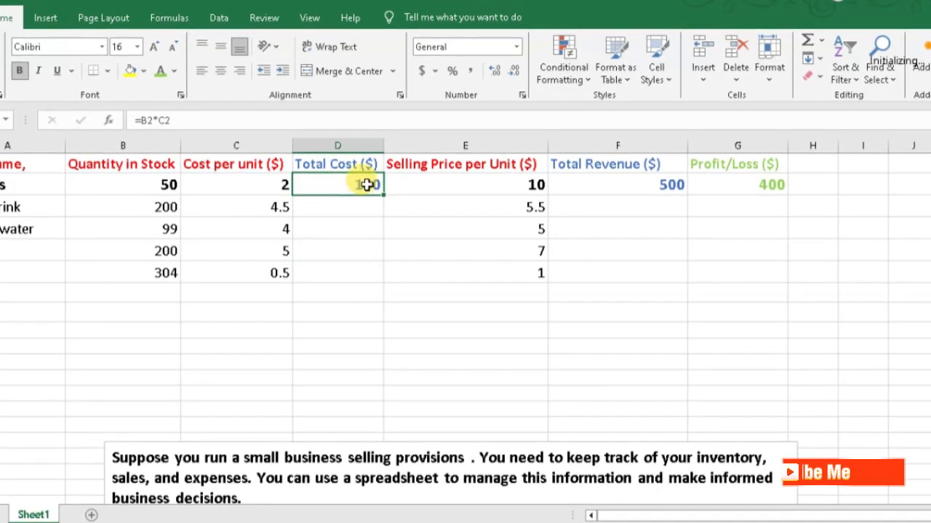
left_click_drag(367, 185, 357, 241)
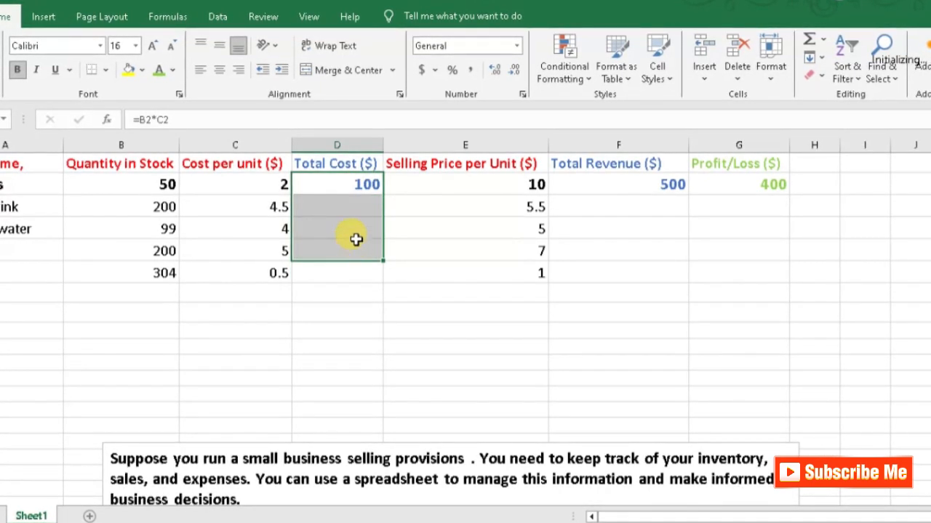
left_click(366, 179)
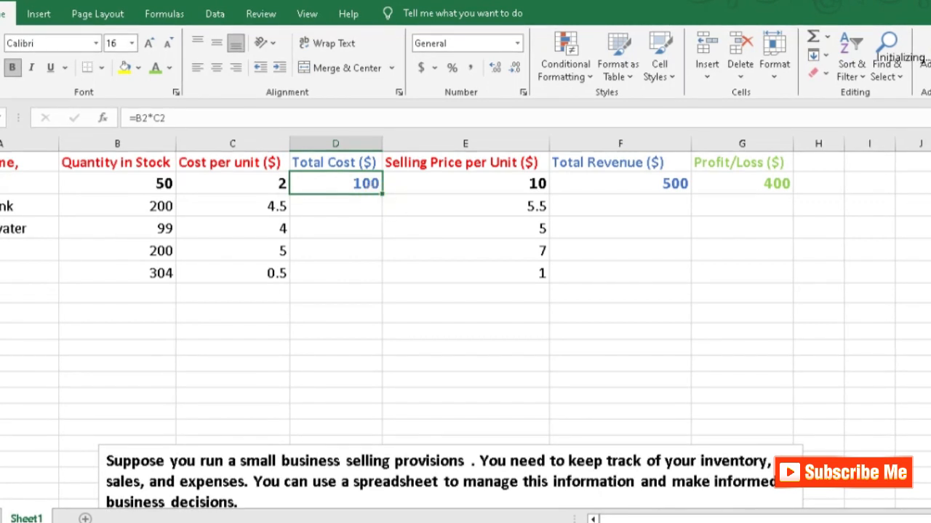
left_click_drag(382, 194, 381, 282)
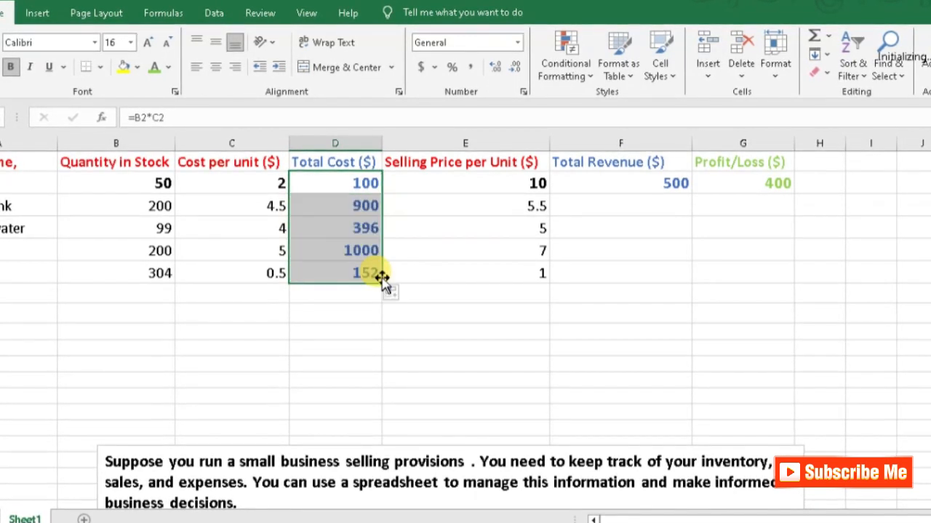
left_click(336, 298)
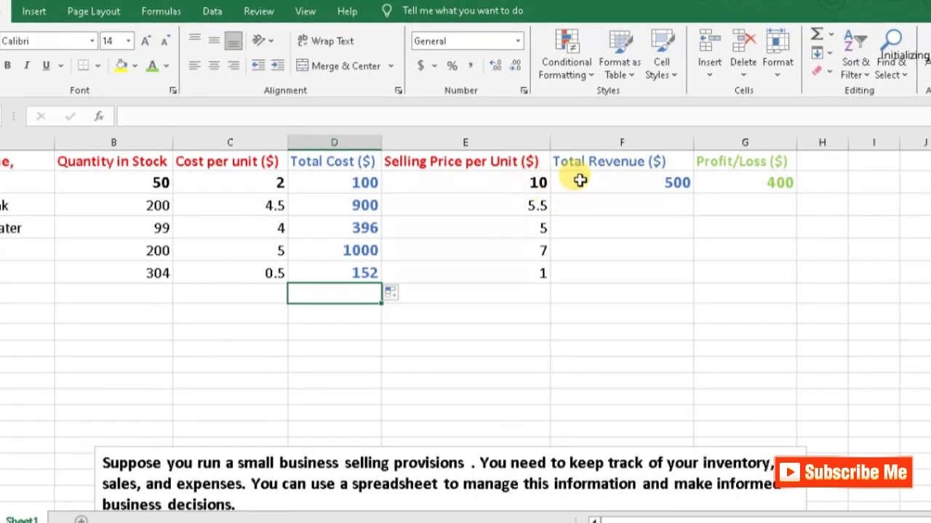
Fill the Total Revenue formula from F2 and the Profit/Loss formula from G2 down to row 6
left_click(668, 182)
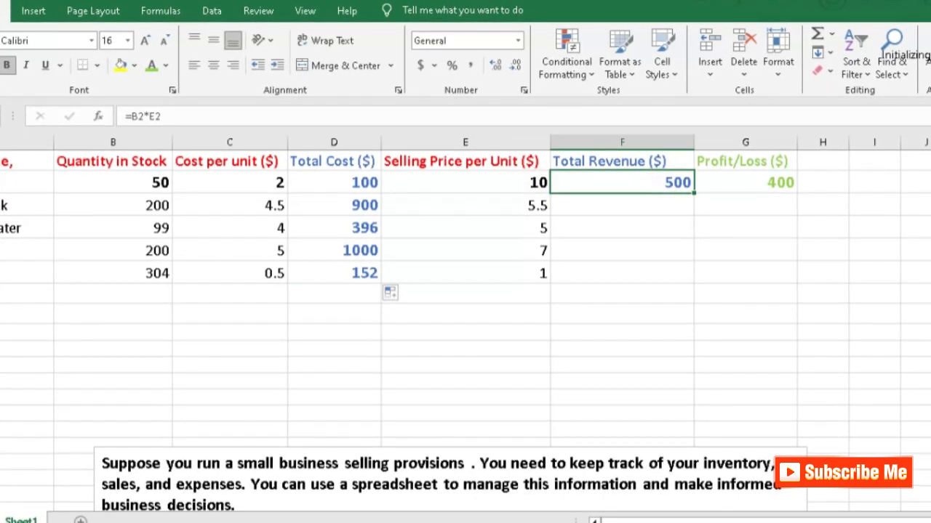
left_click_drag(692, 190, 702, 274)
left_click(778, 183)
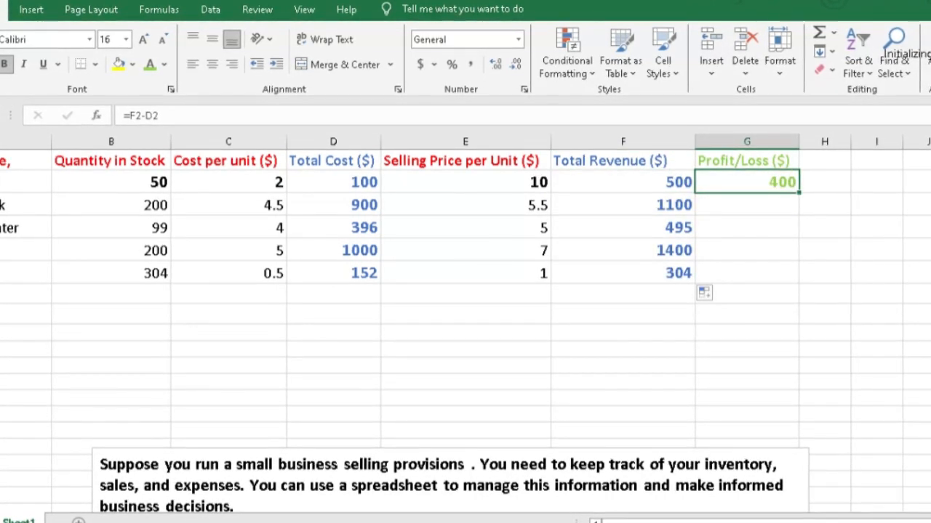
left_click_drag(797, 187, 796, 278)
left_click(824, 252)
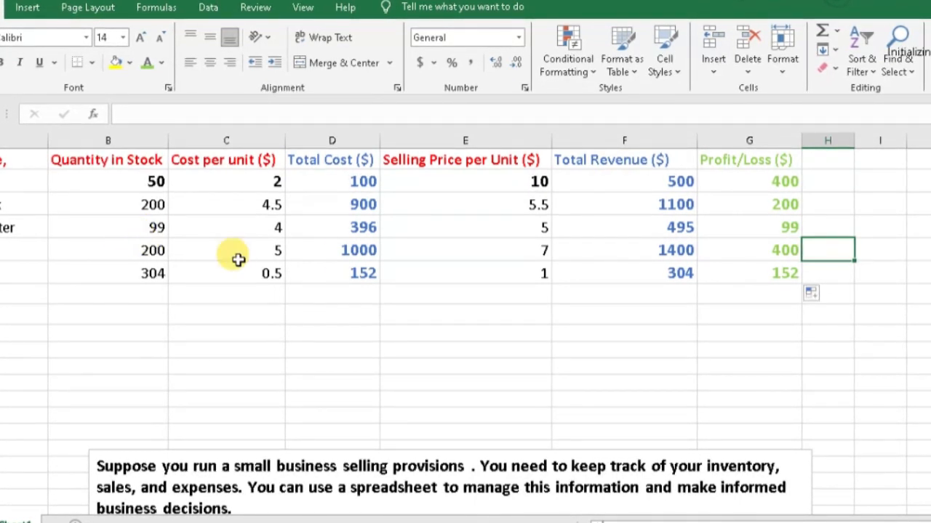
left_click(347, 258)
left_click(365, 275)
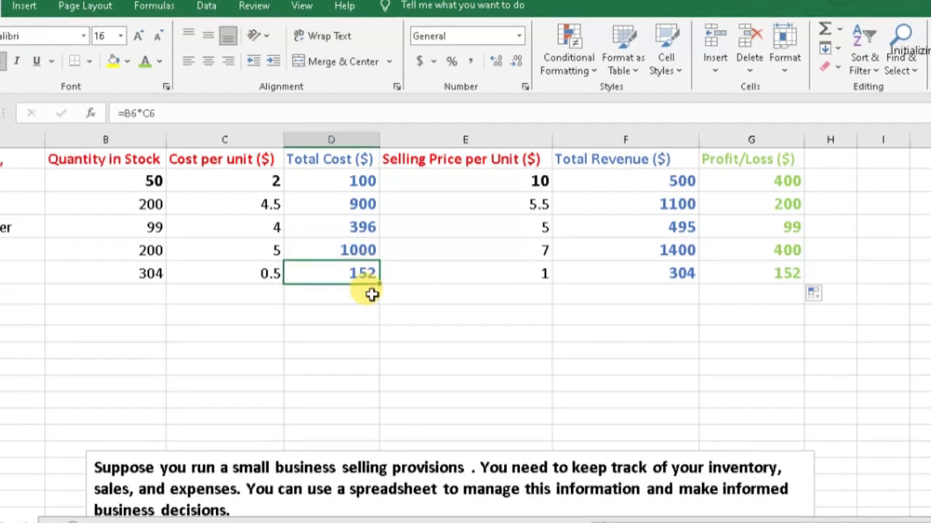
left_click(363, 185)
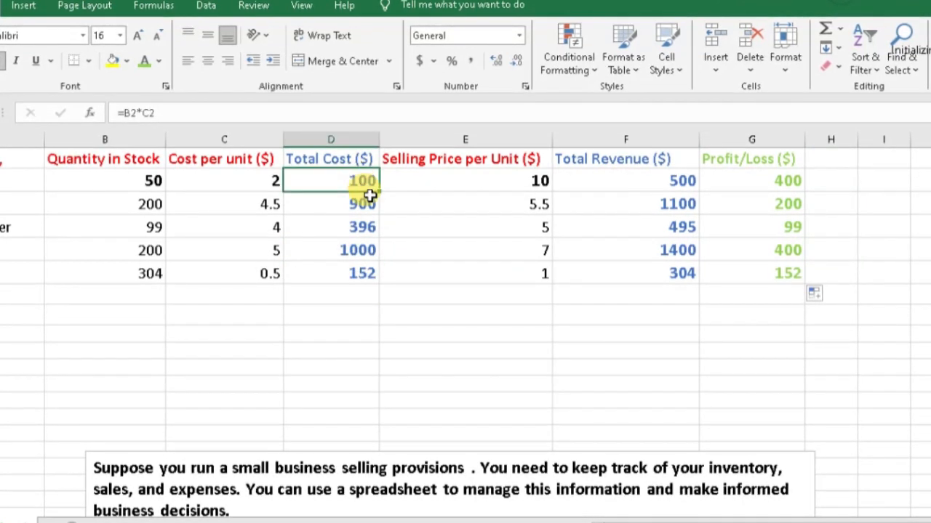
Extend the Total Cost formula from D2 down to D9
left_click_drag(378, 190, 367, 343)
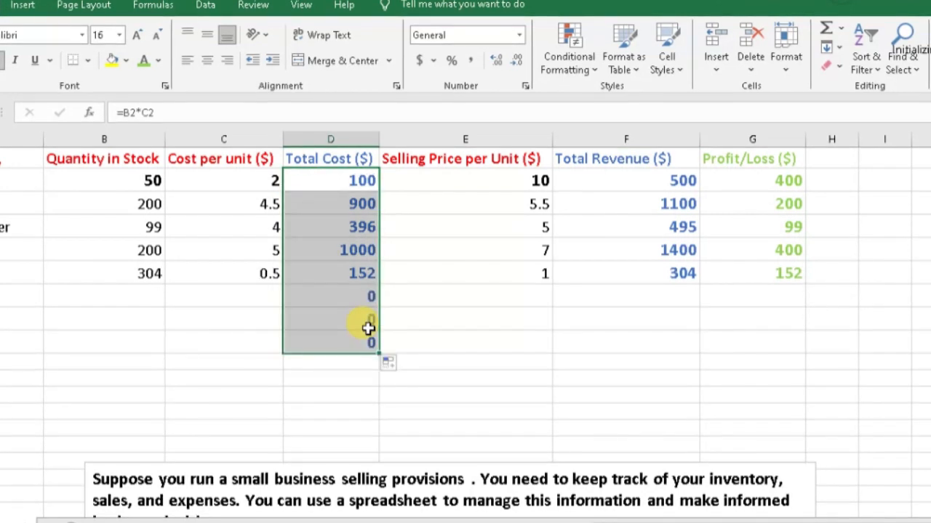
left_click(672, 160)
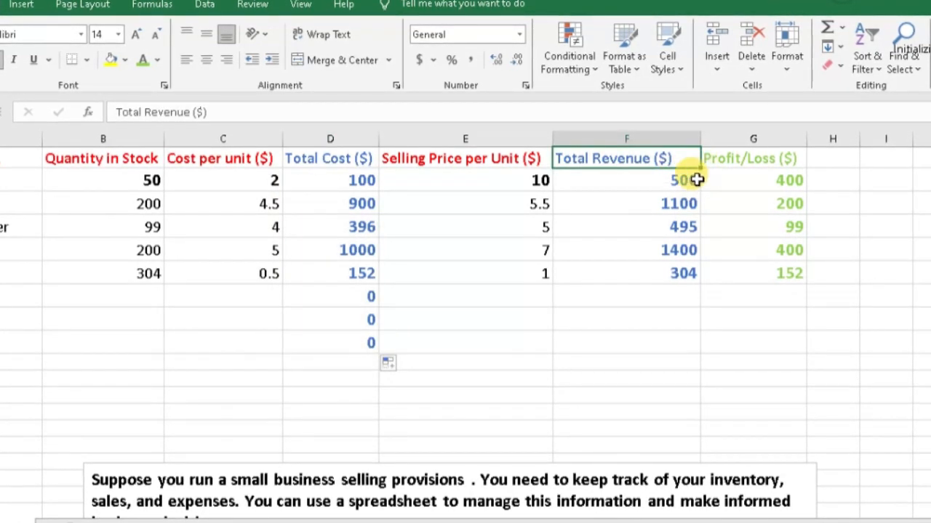
left_click_drag(700, 167, 696, 342)
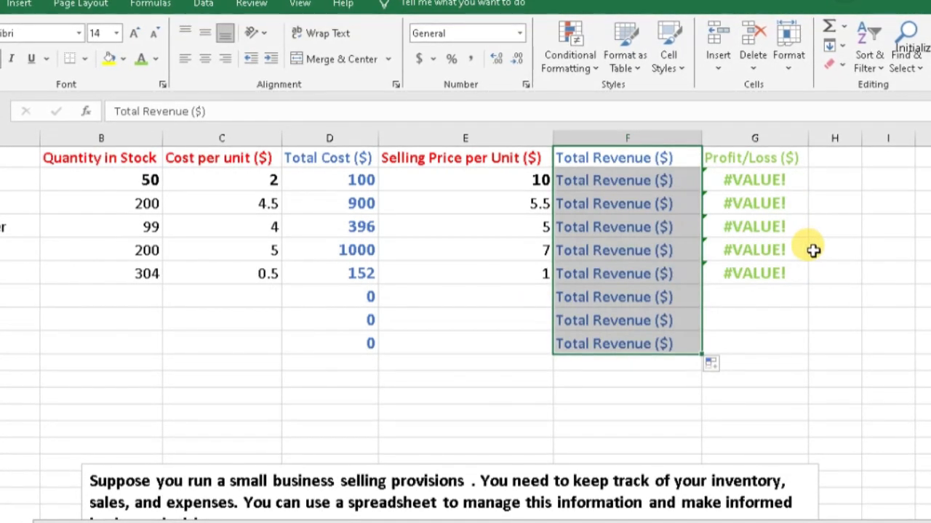
key("ctrl+z")
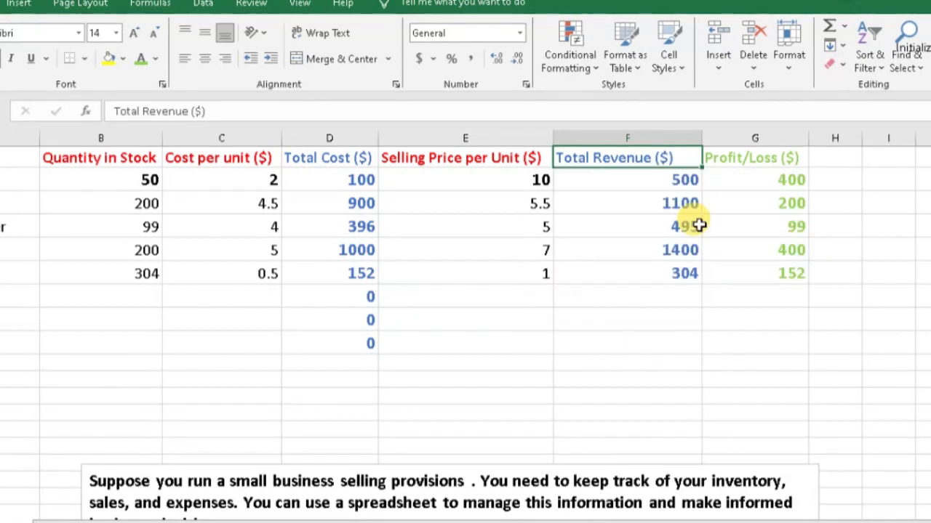
Extend the Total Revenue formula from F2 and the Profit/Loss formula from G2 down to row 9
left_click(691, 181)
left_click_drag(700, 190, 713, 308)
left_click(799, 182)
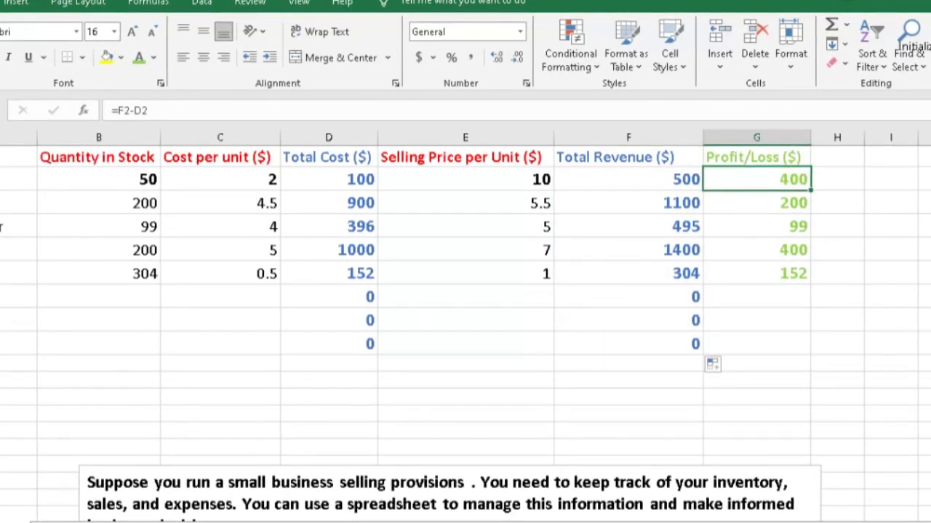
left_click_drag(810, 191, 798, 338)
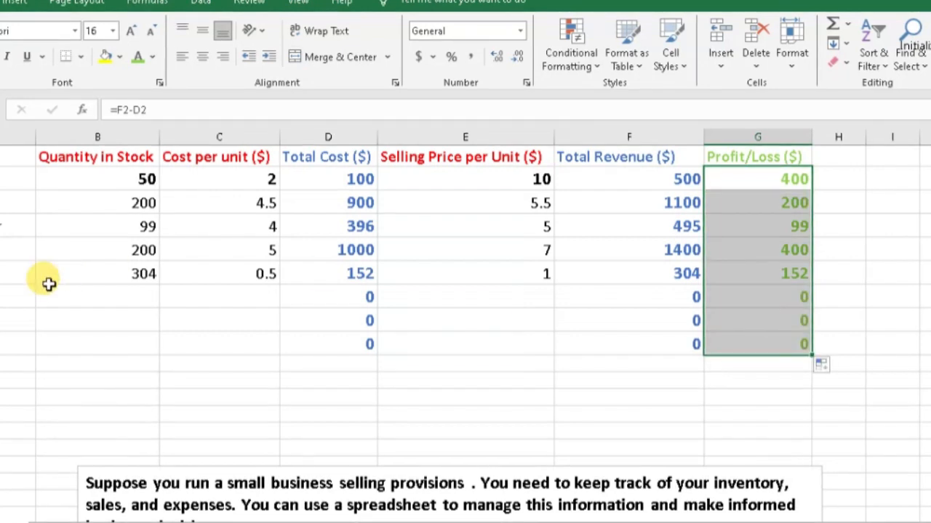
Add the item Suger in row 7 with quantity 10, cost per unit 20 and selling price per unit 25
left_click(5, 299)
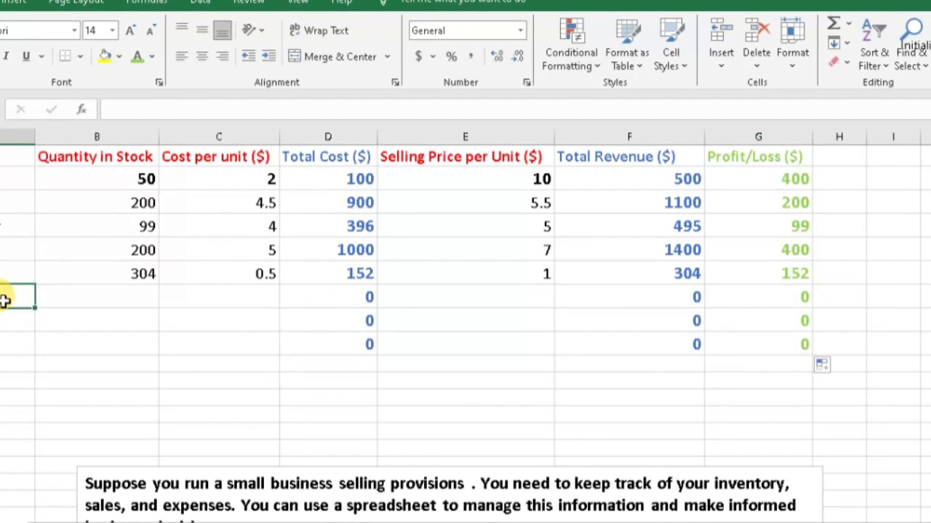
type("Soap")
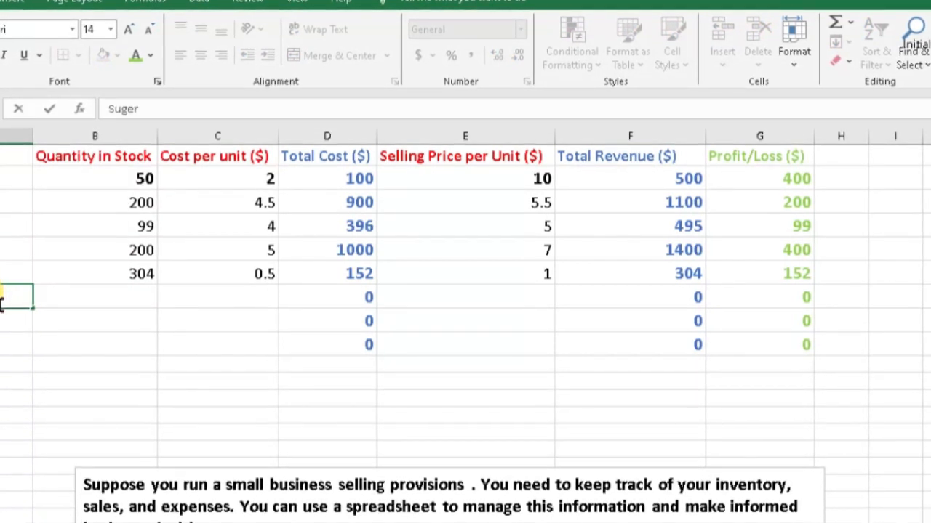
left_click(119, 294)
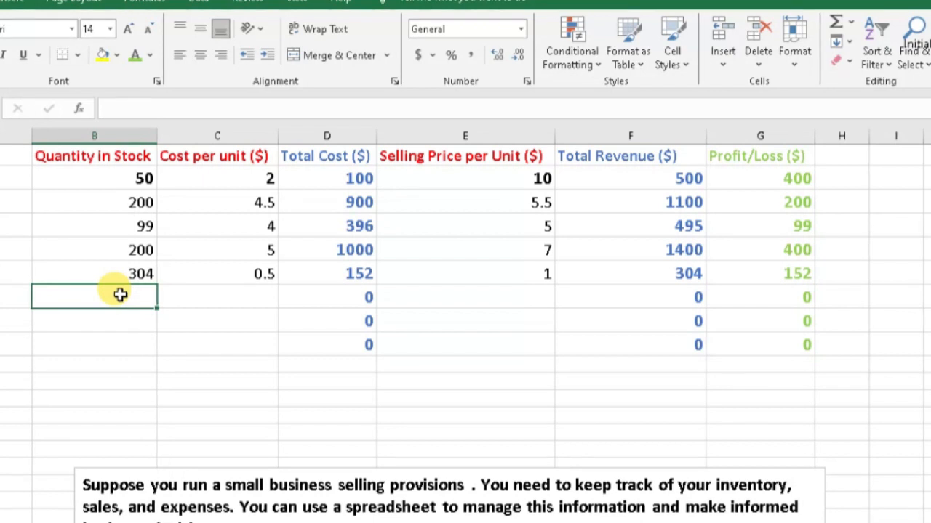
type("10")
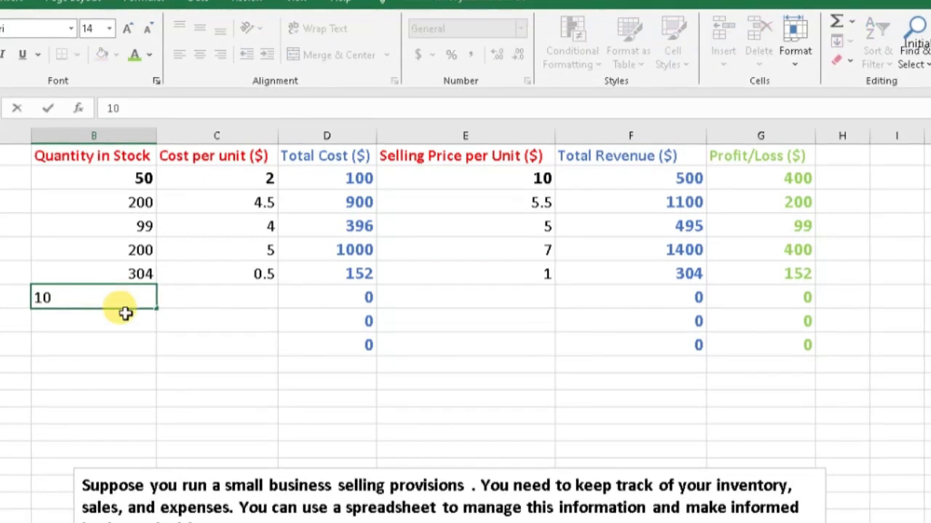
left_click(238, 290)
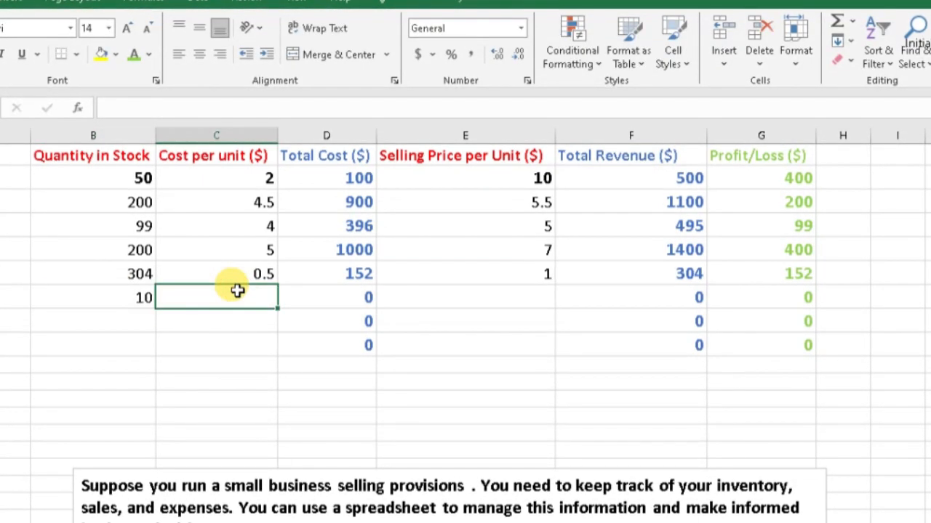
type("20")
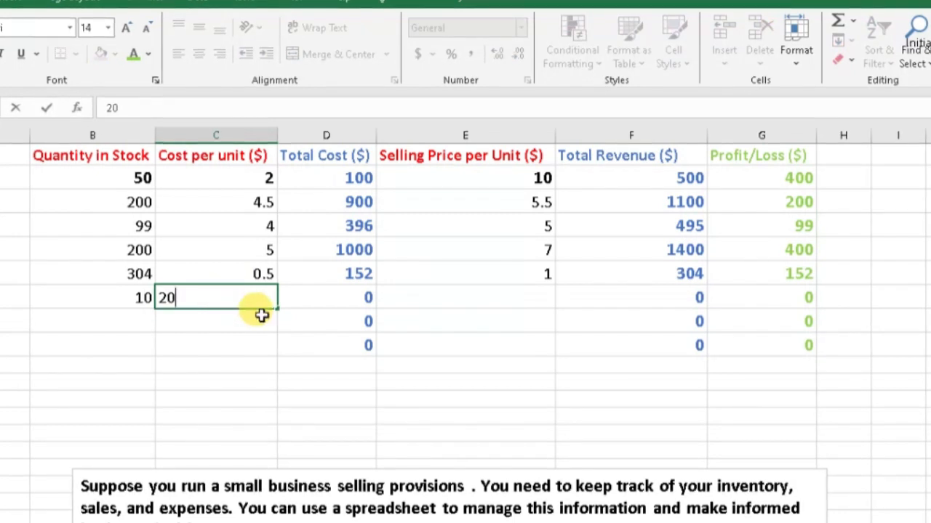
left_click(342, 294)
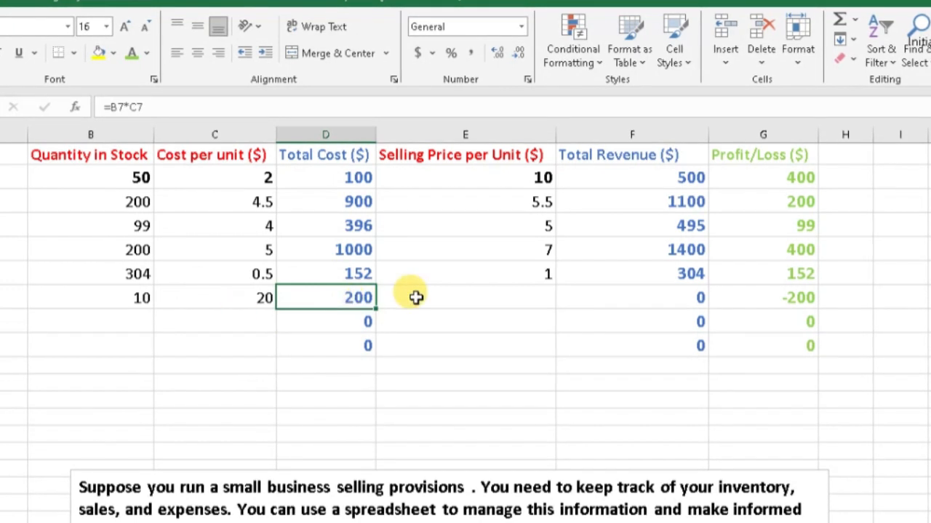
left_click(469, 298)
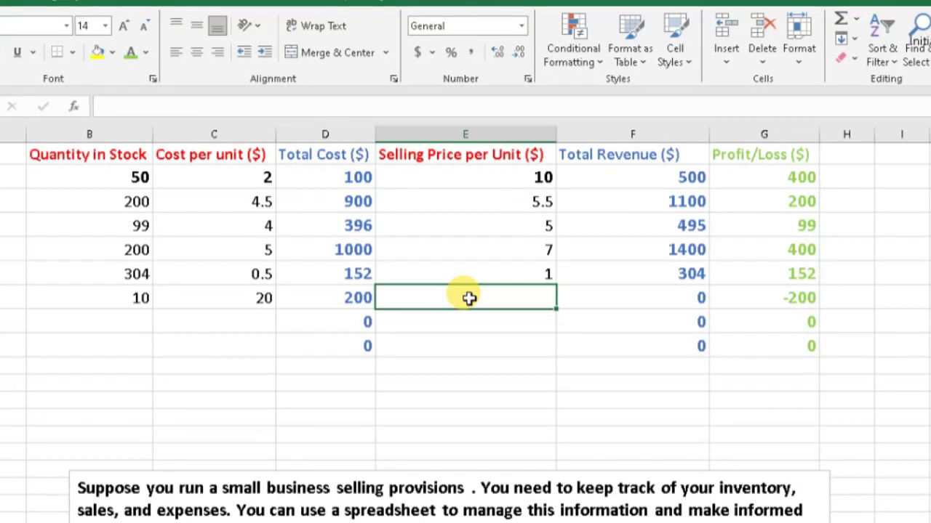
type("25")
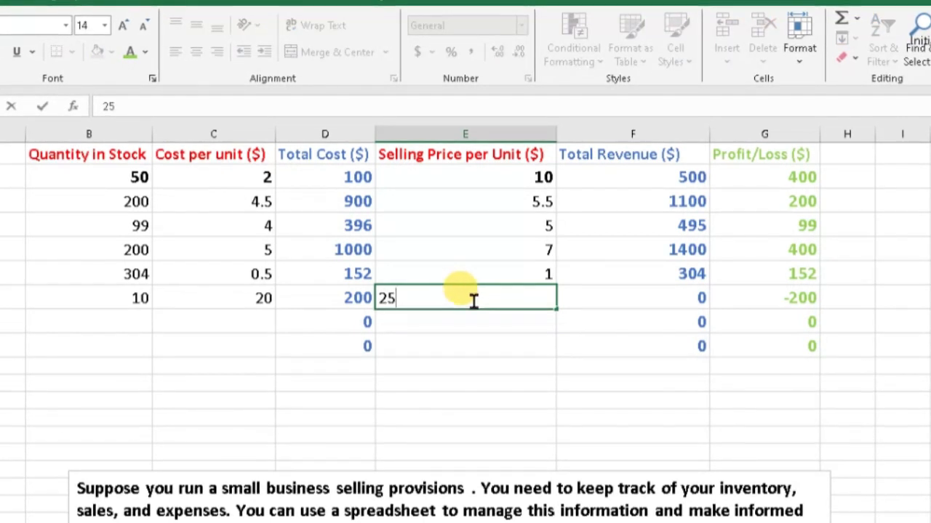
key("Return")
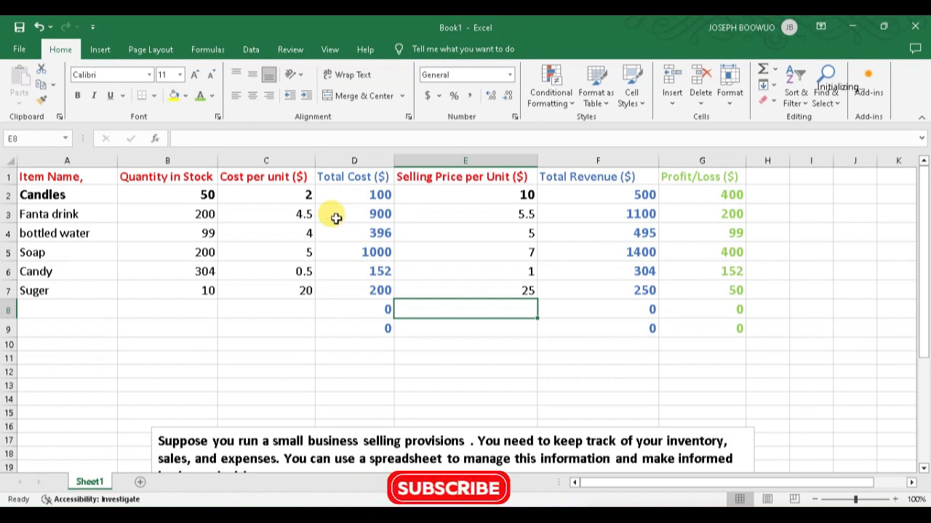
Clear the Total Cost formulas from D2 to D9
left_click(368, 197)
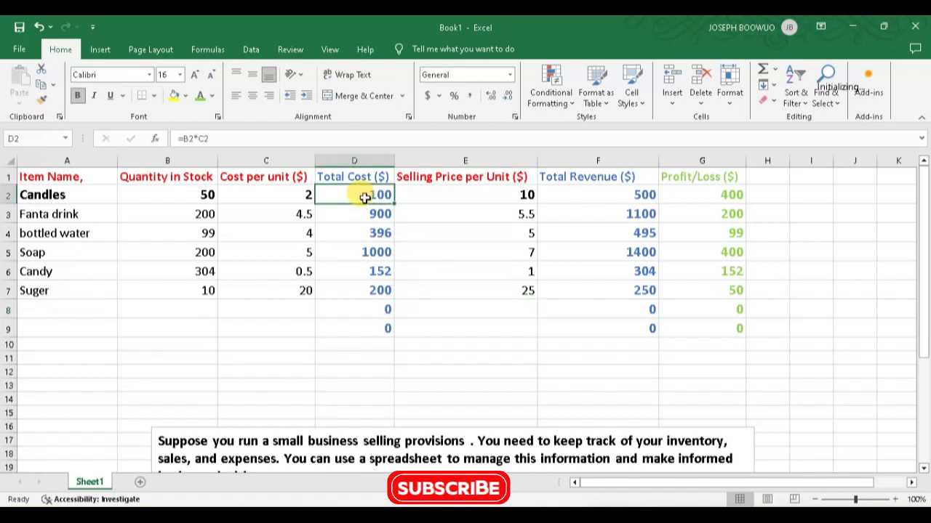
left_click_drag(372, 195, 357, 325)
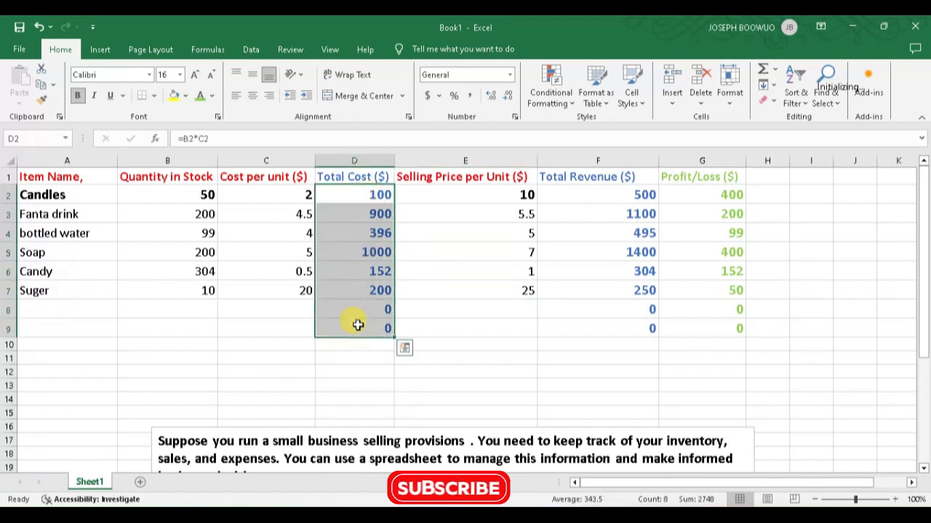
key("Delete")
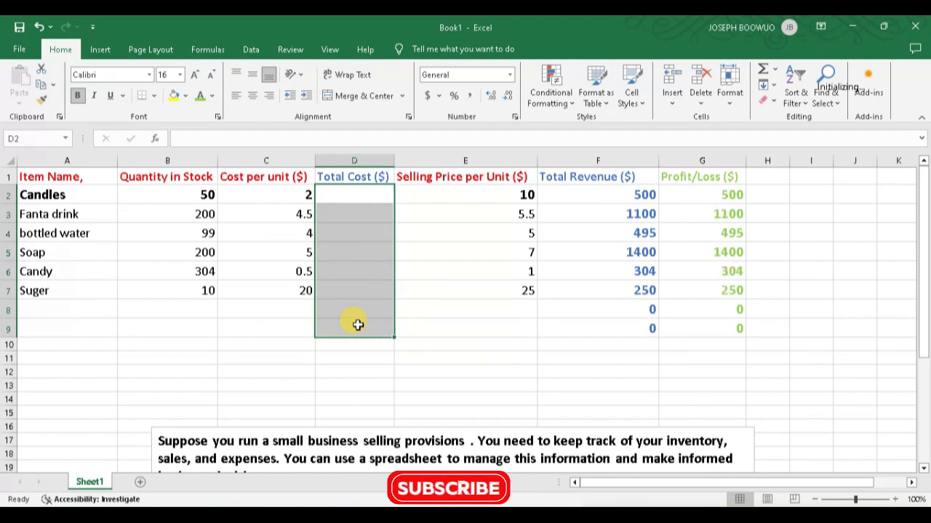
Calculate the Total Cost for Candles in D2 with the PRODUCT function over the range B2:C2
left_click(356, 198)
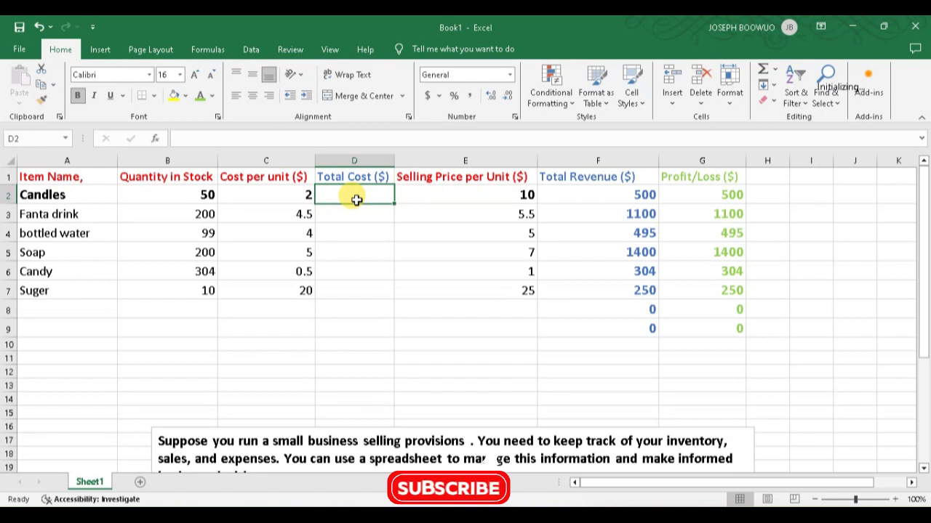
type("=")
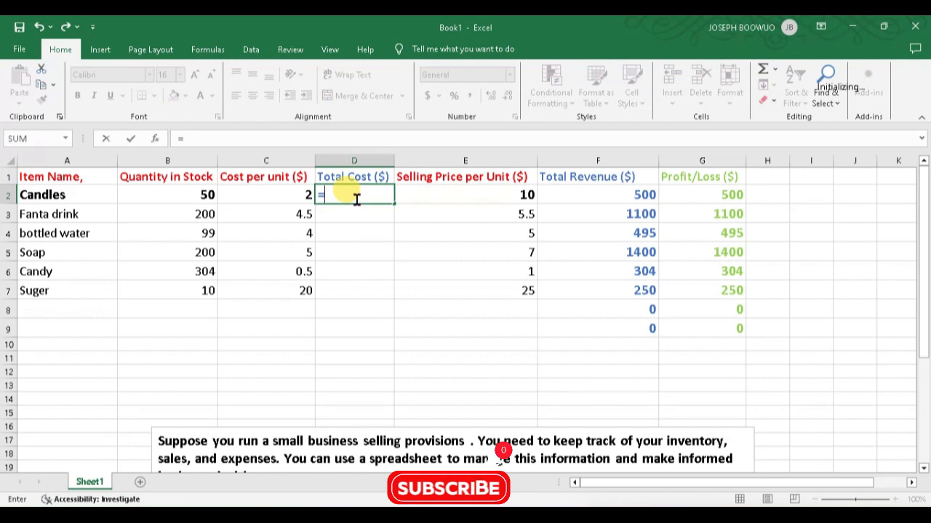
type("pr")
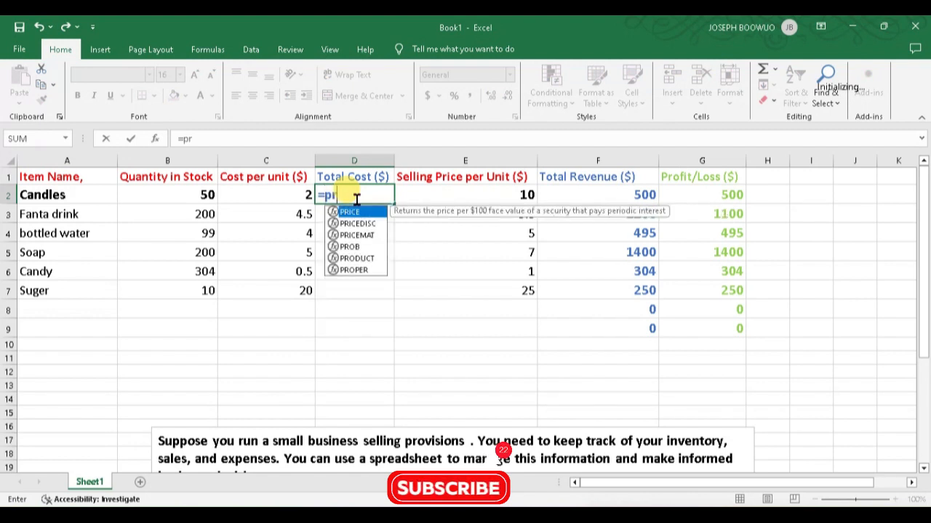
type("o")
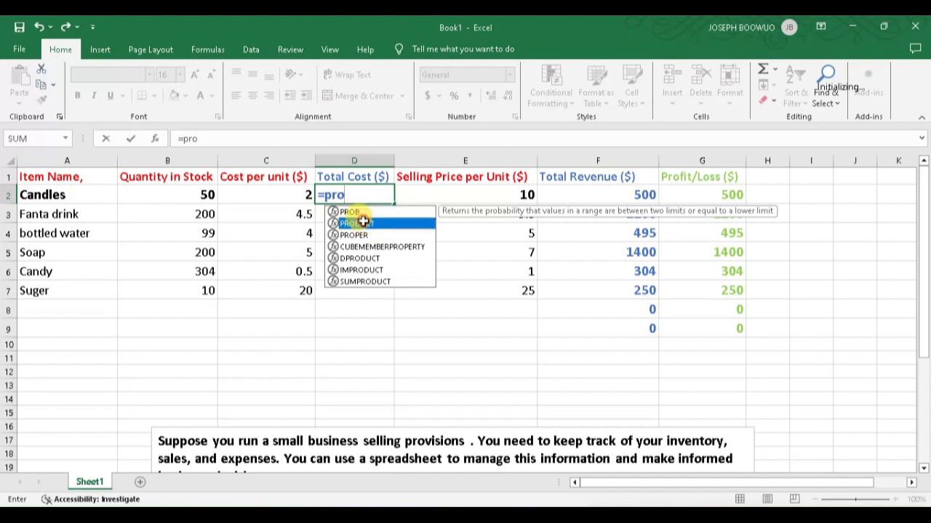
double_click(356, 223)
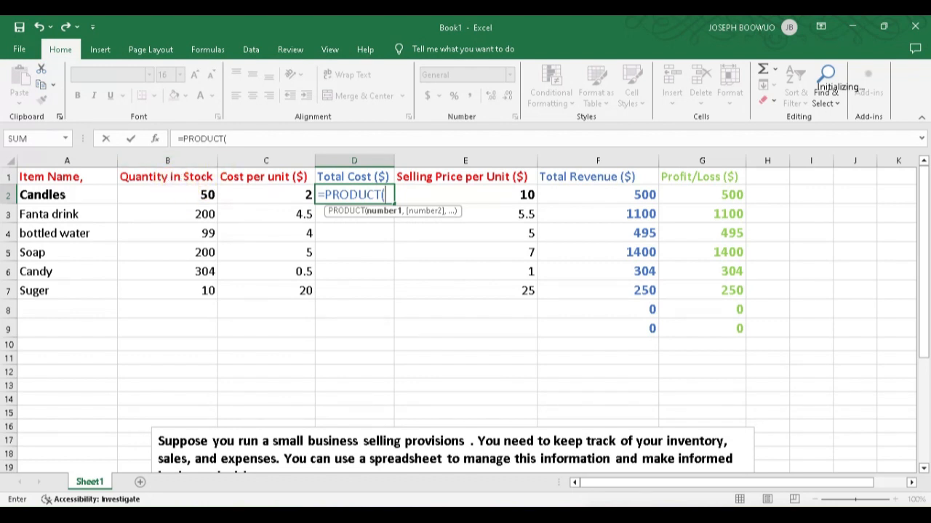
left_click(190, 195)
left_click_drag(190, 195, 292, 194)
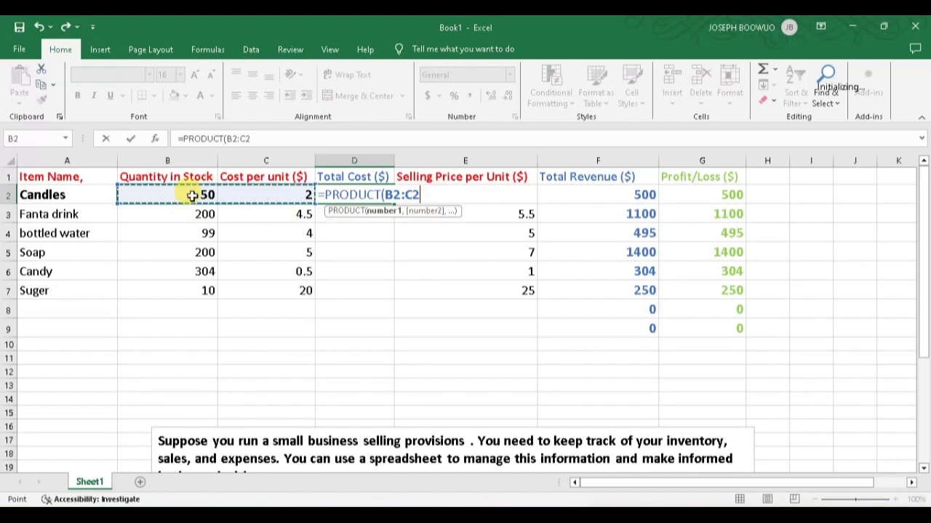
left_click(190, 197)
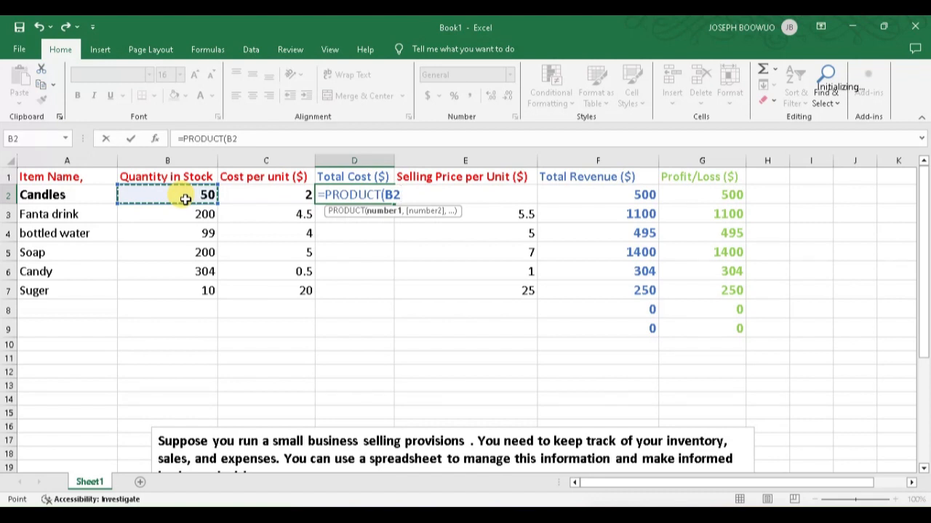
key("F8")
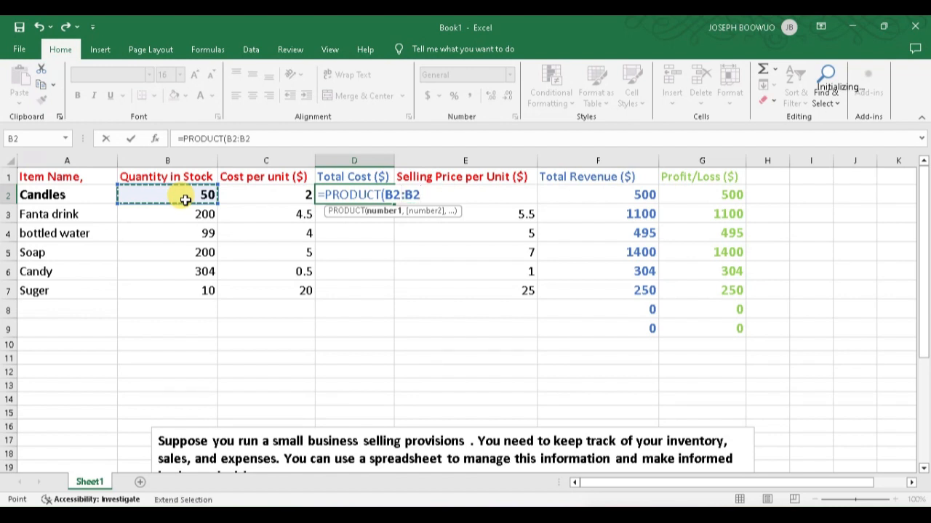
left_click(250, 192)
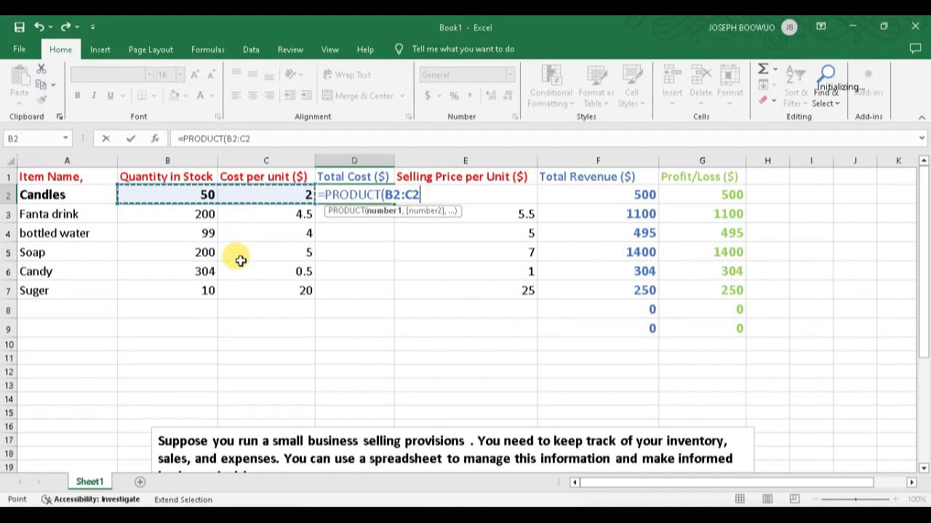
key("Return")
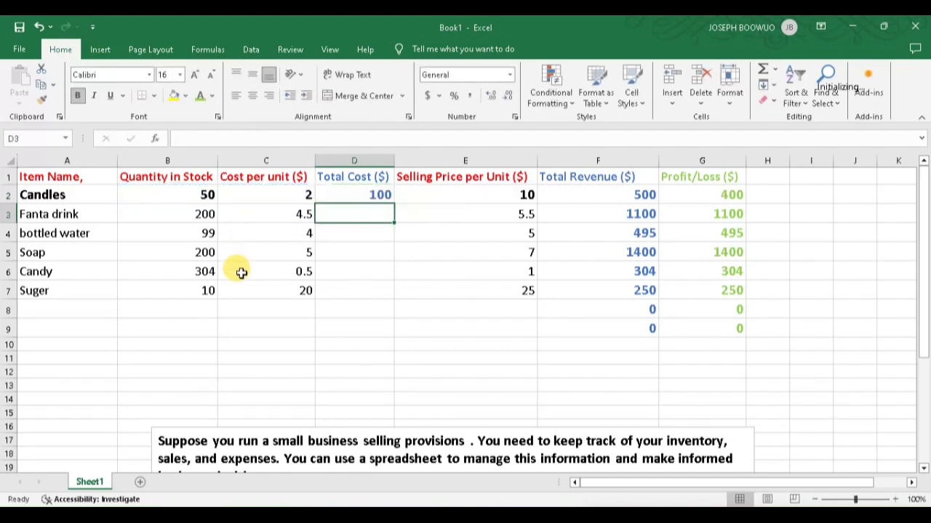
Fill the PRODUCT formula from D2 down to D7 to calculate the Total Cost of every item
left_click(338, 195)
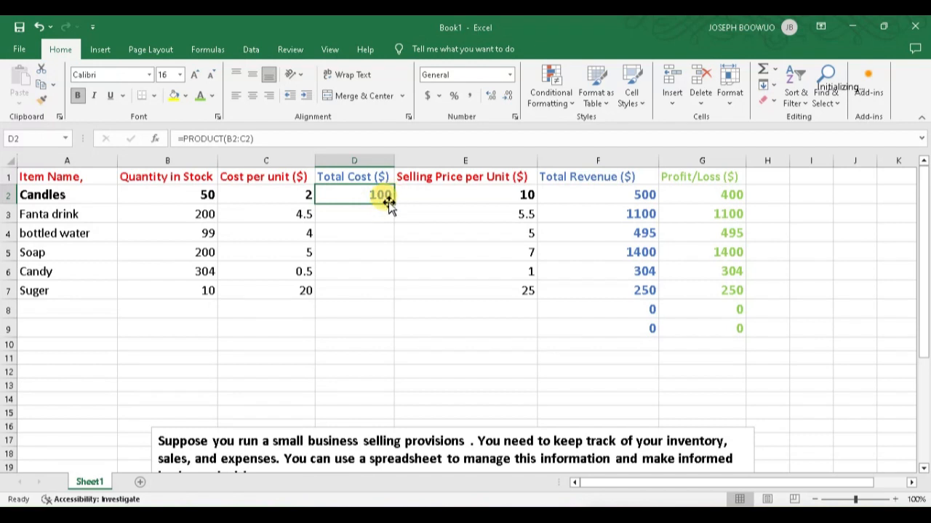
left_click_drag(393, 203, 385, 294)
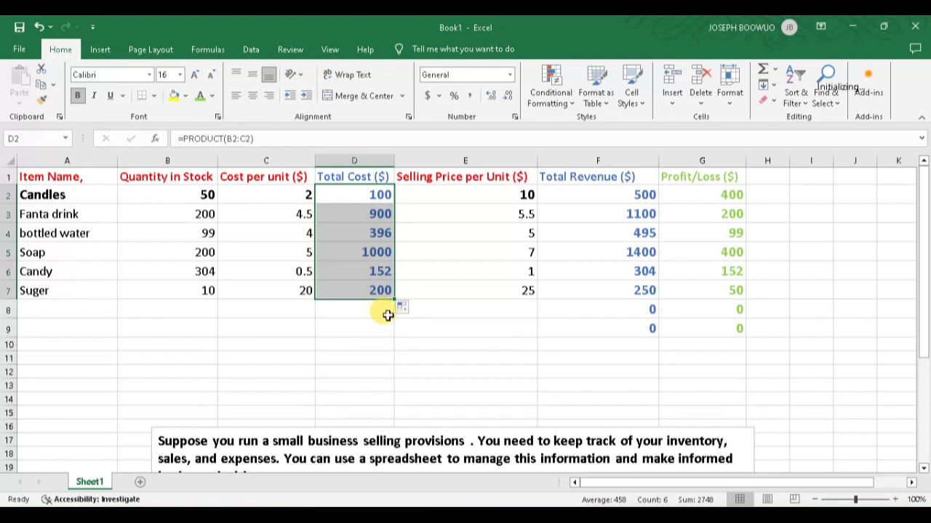
left_click(357, 329)
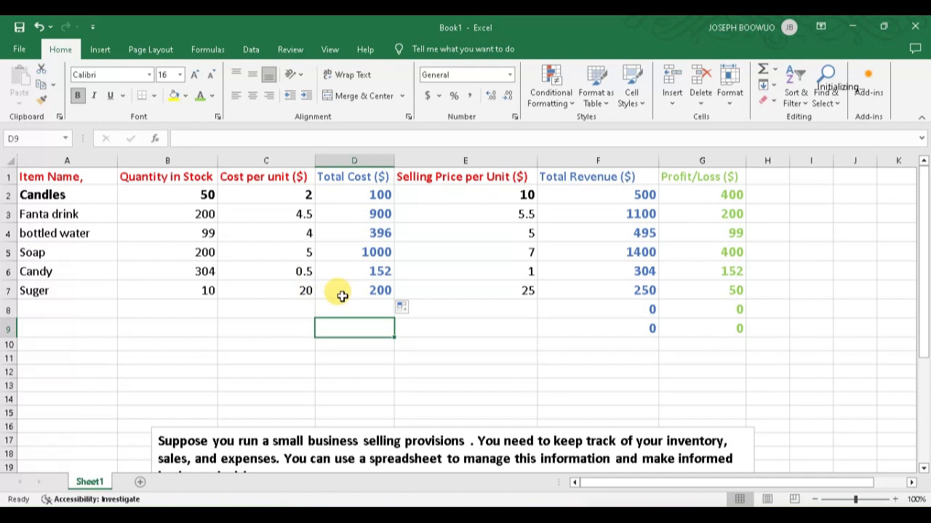
Set the selling price per unit of Suger in E7 to 19
double_click(525, 288)
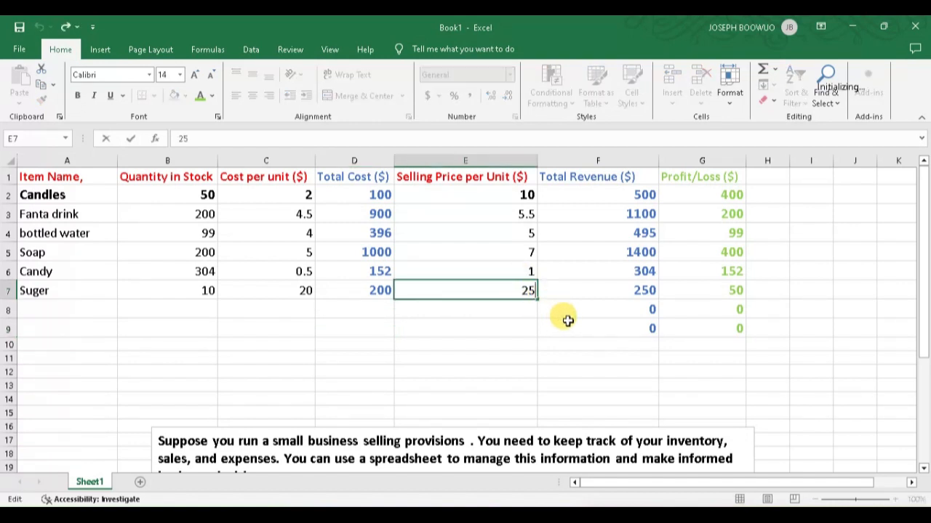
key("BackSpace")
key("BackSpace")
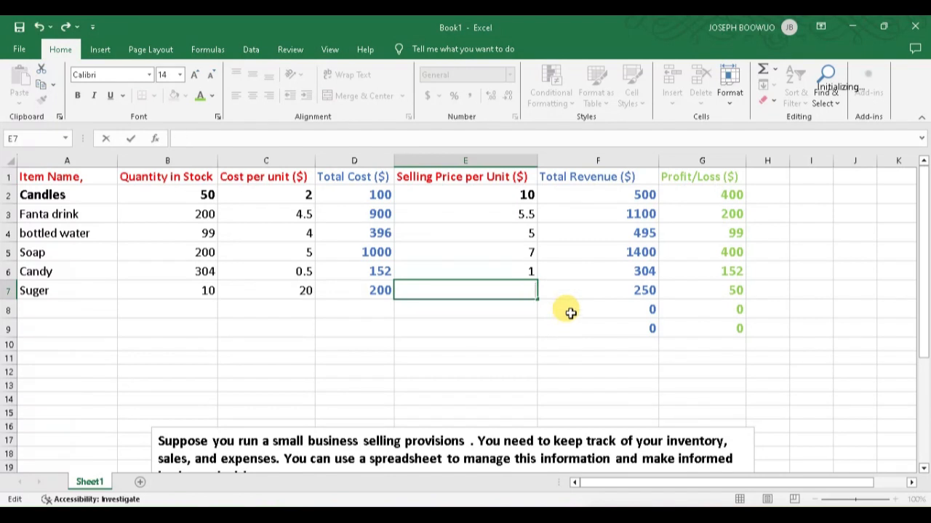
type("1")
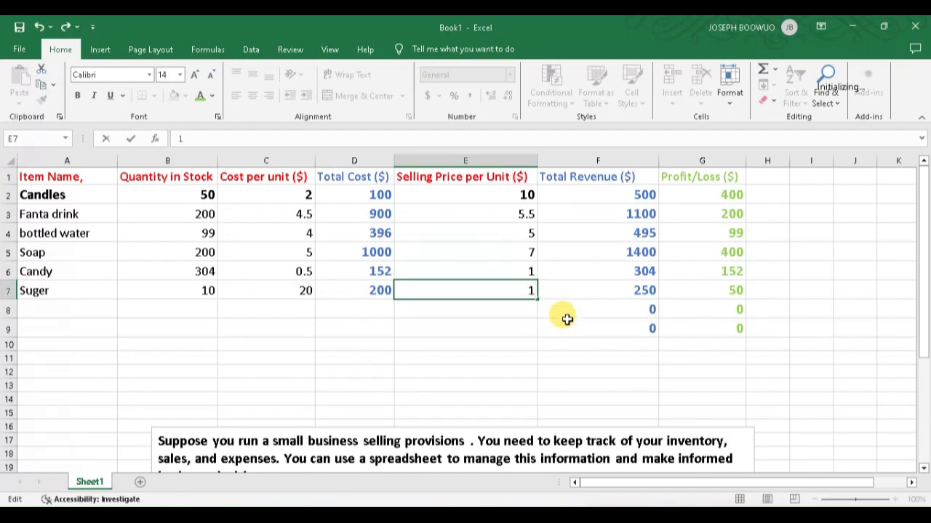
type("9")
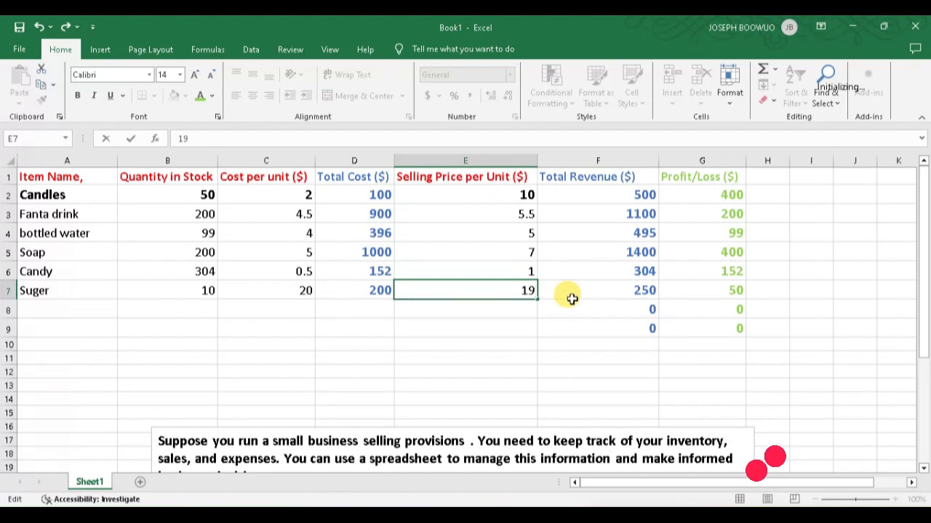
key("Return")
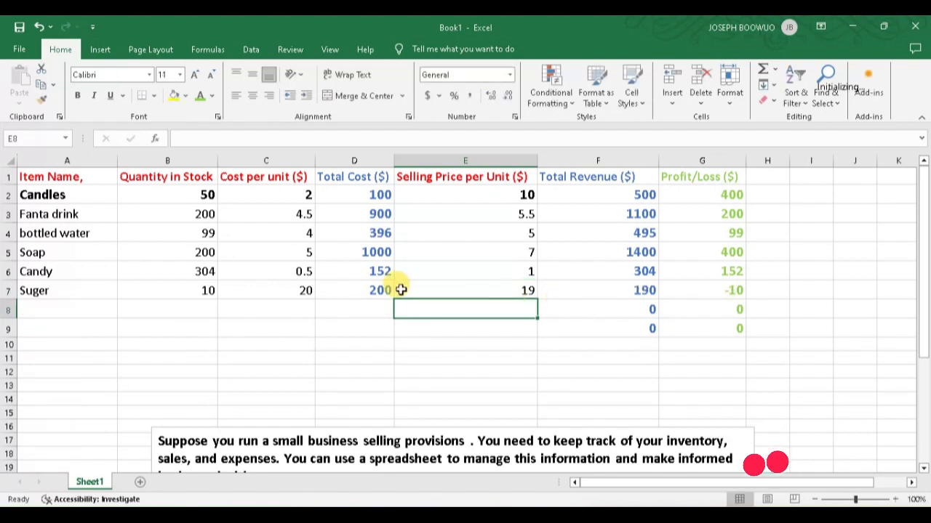